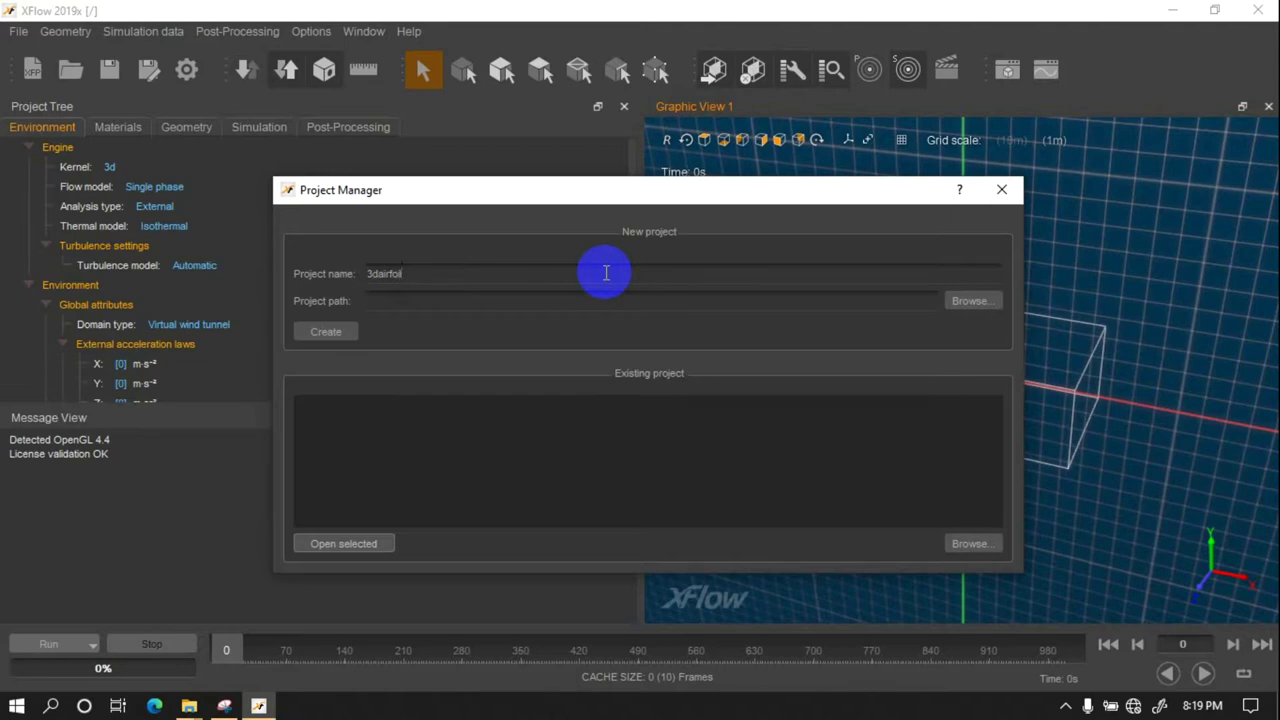
- Keep the name 3dairfoil, set the location to Desktop > New folder (2), and create the project
click(603, 272)
click(991, 304)
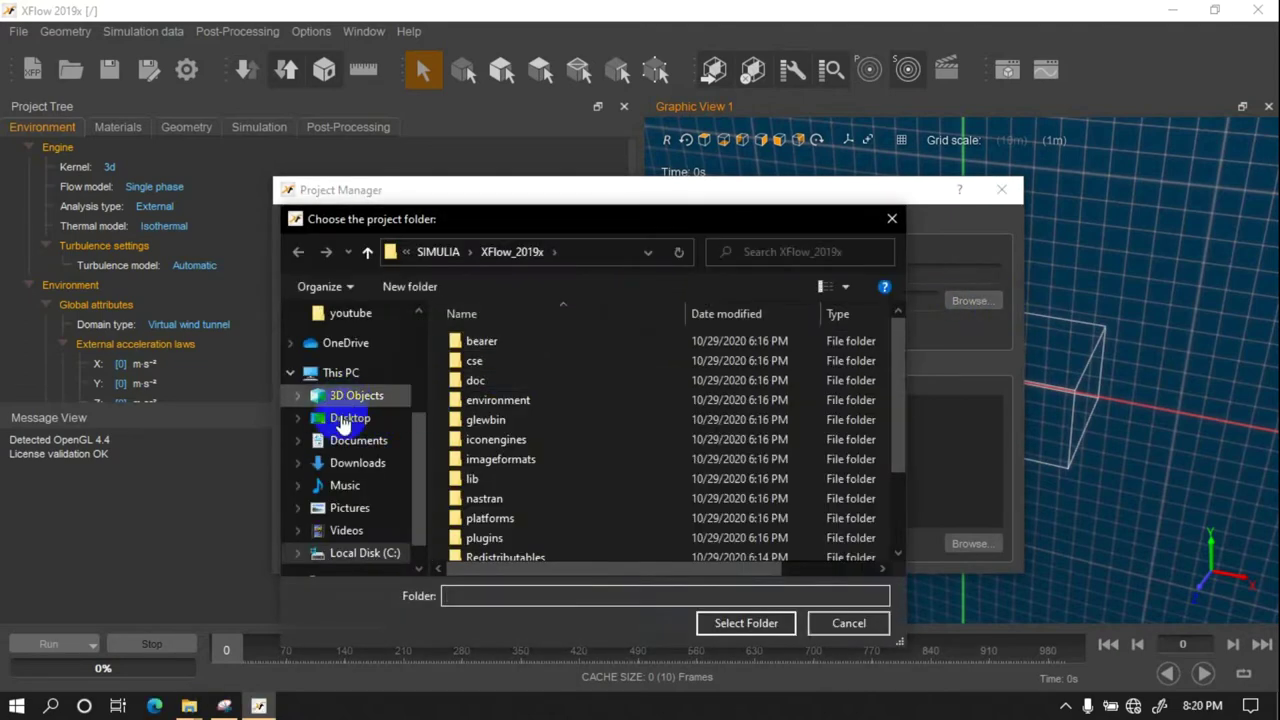
click(343, 420)
click(500, 361)
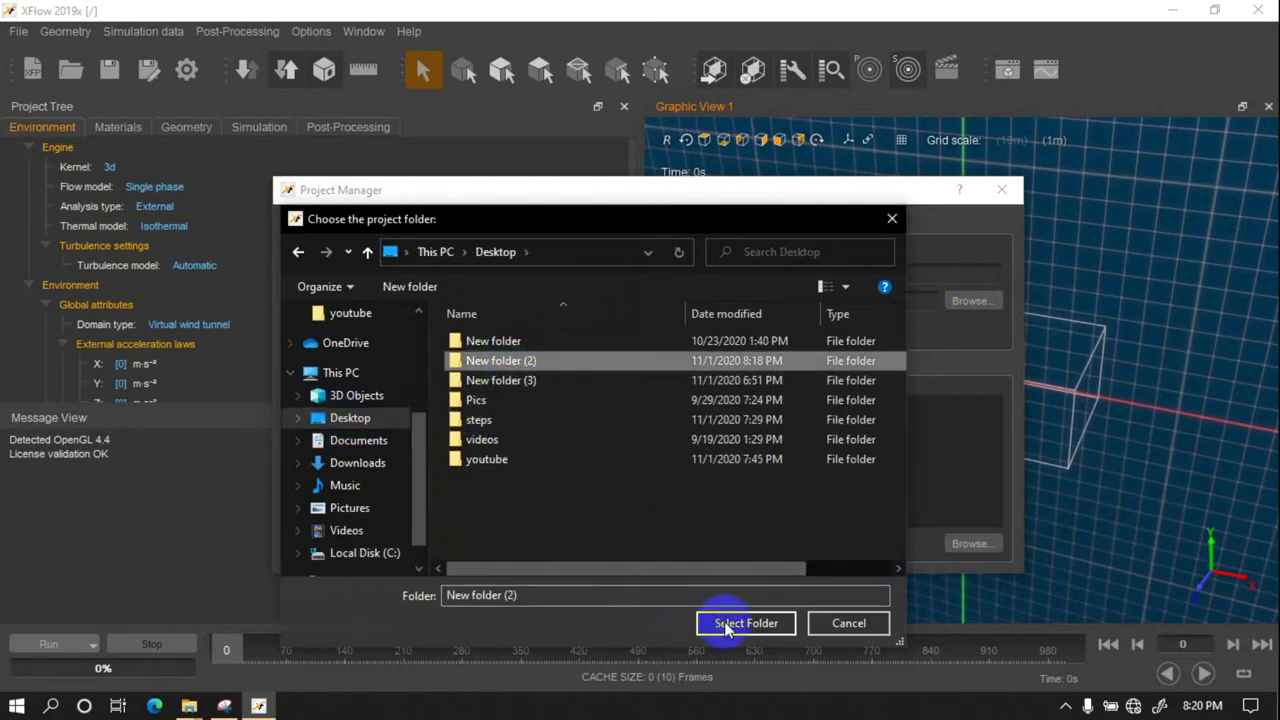
click(728, 626)
click(340, 334)
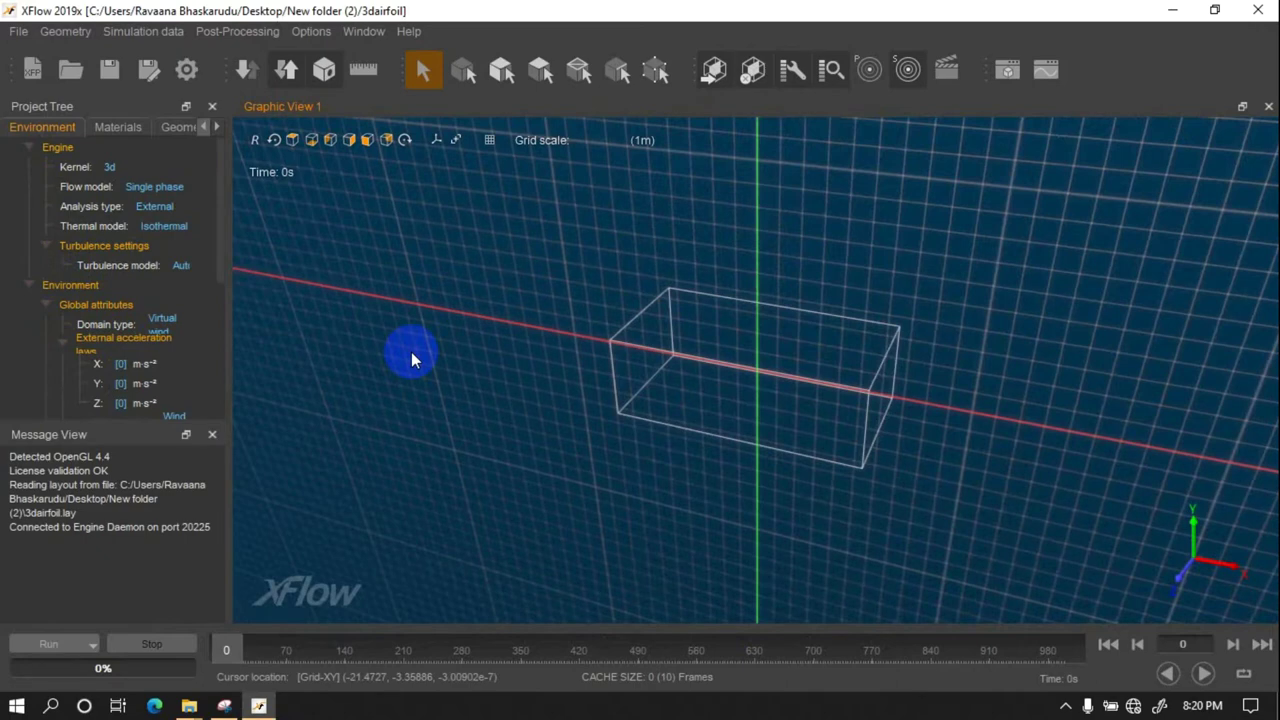
- Import airfoil2.stp from the Desktop steps folder with the default Simulation-shape import options
click(68, 31)
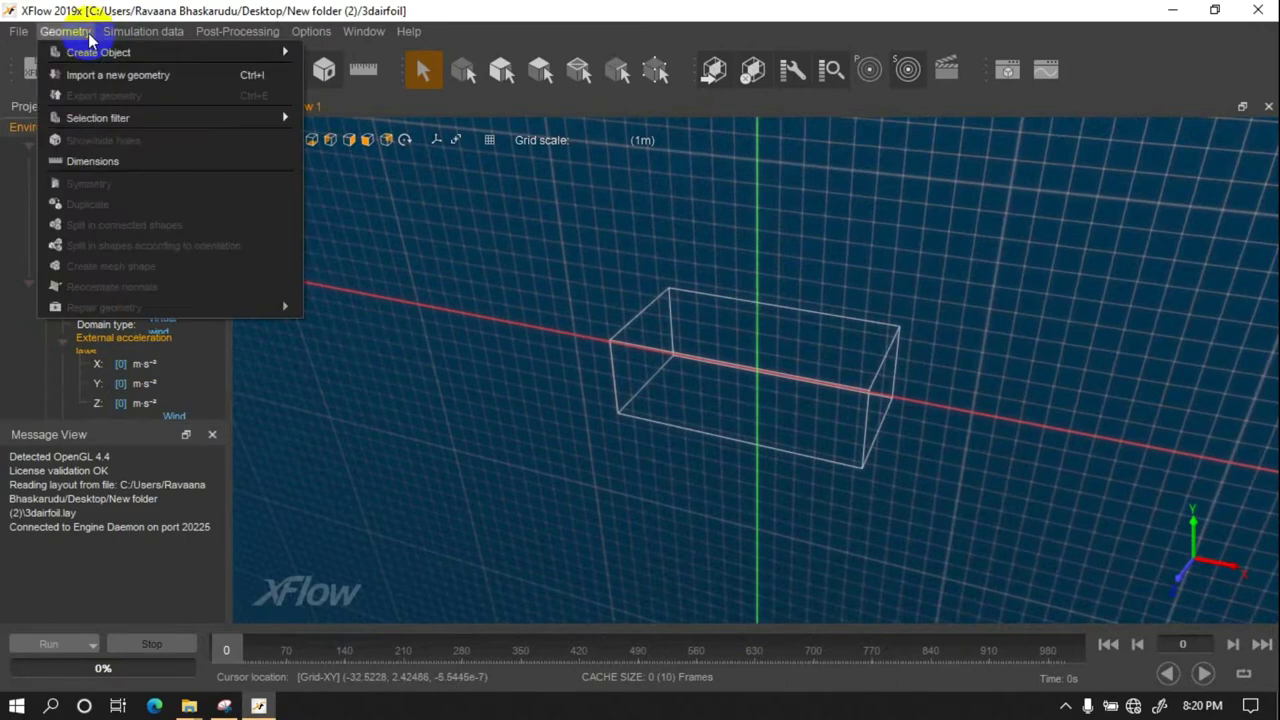
click(88, 75)
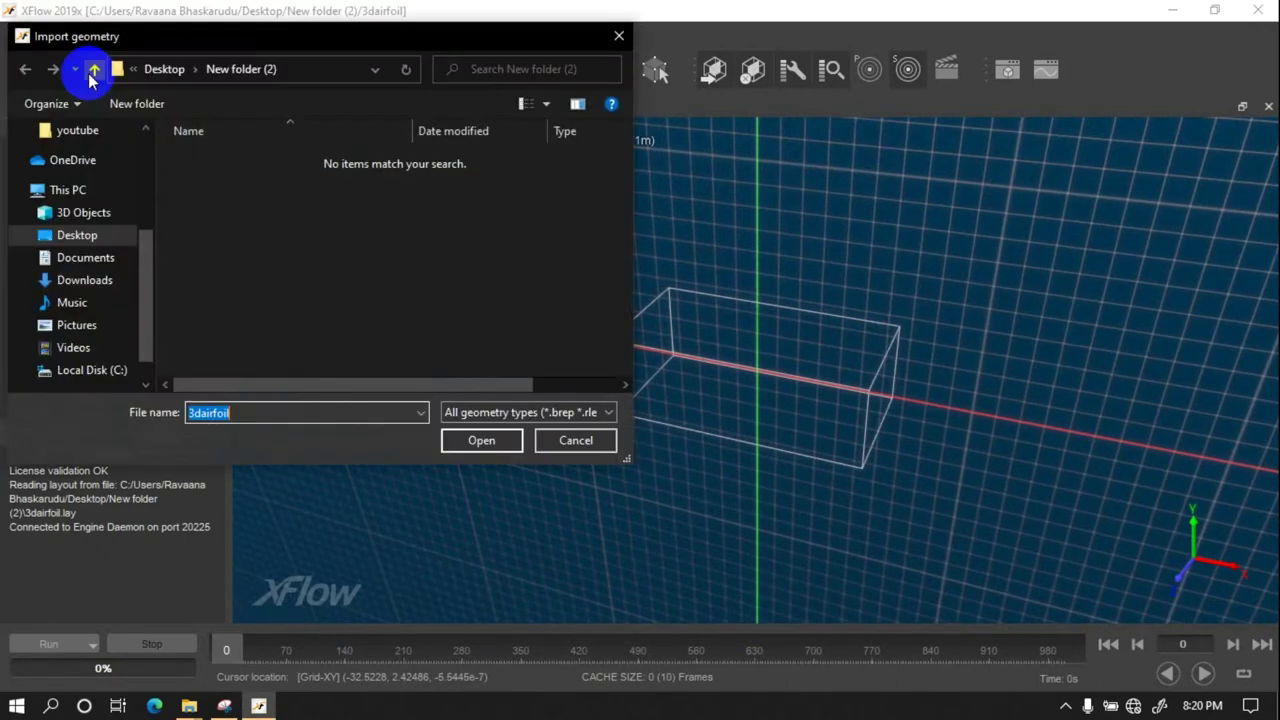
click(84, 236)
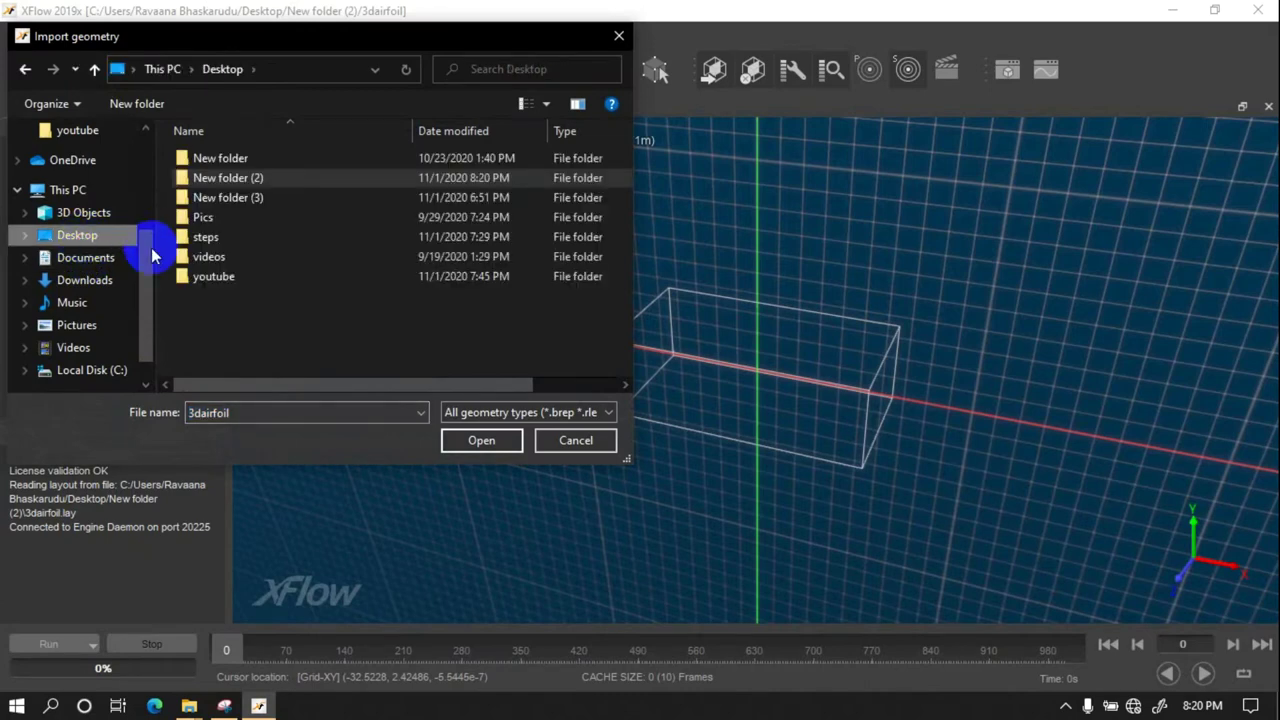
double_click(208, 240)
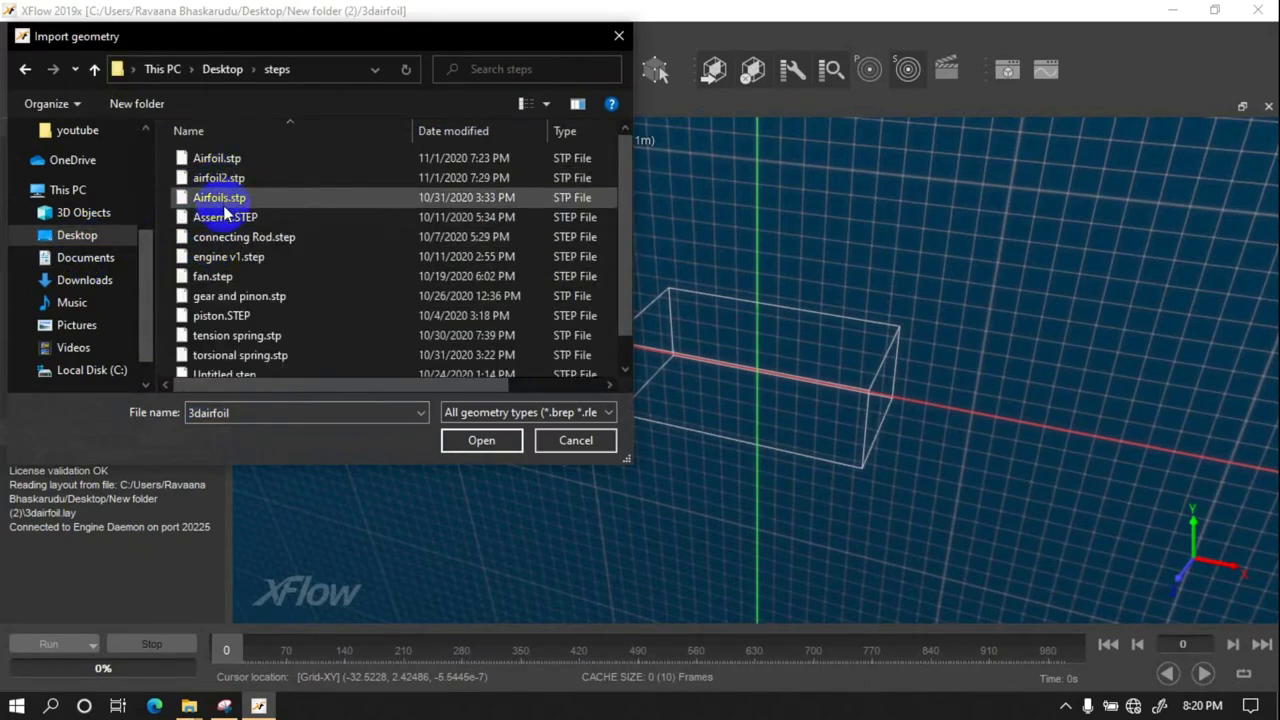
click(240, 180)
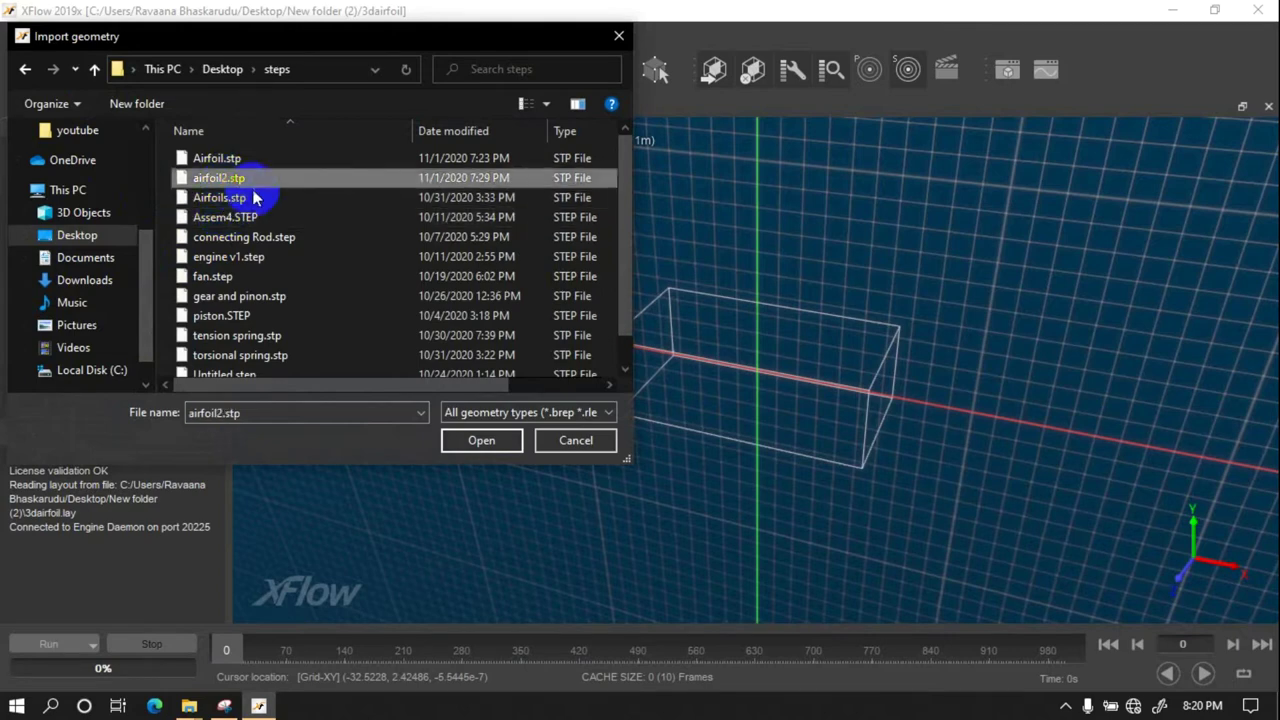
click(484, 442)
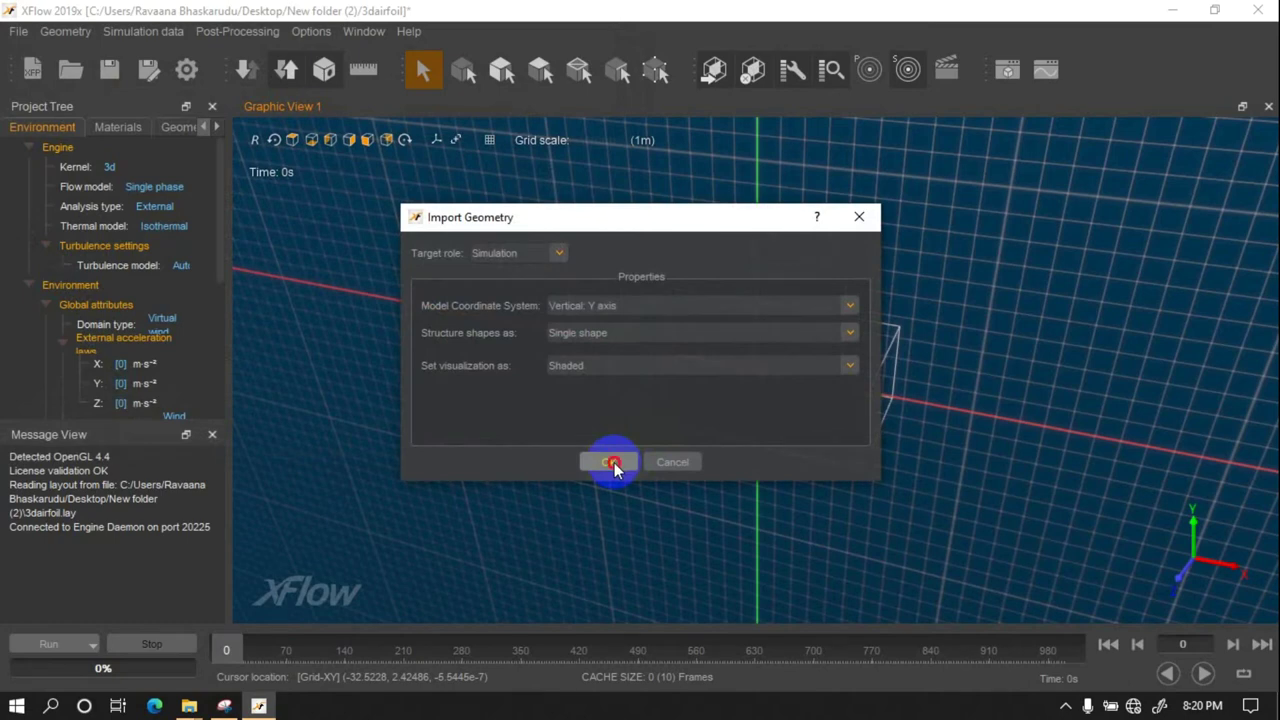
click(614, 462)
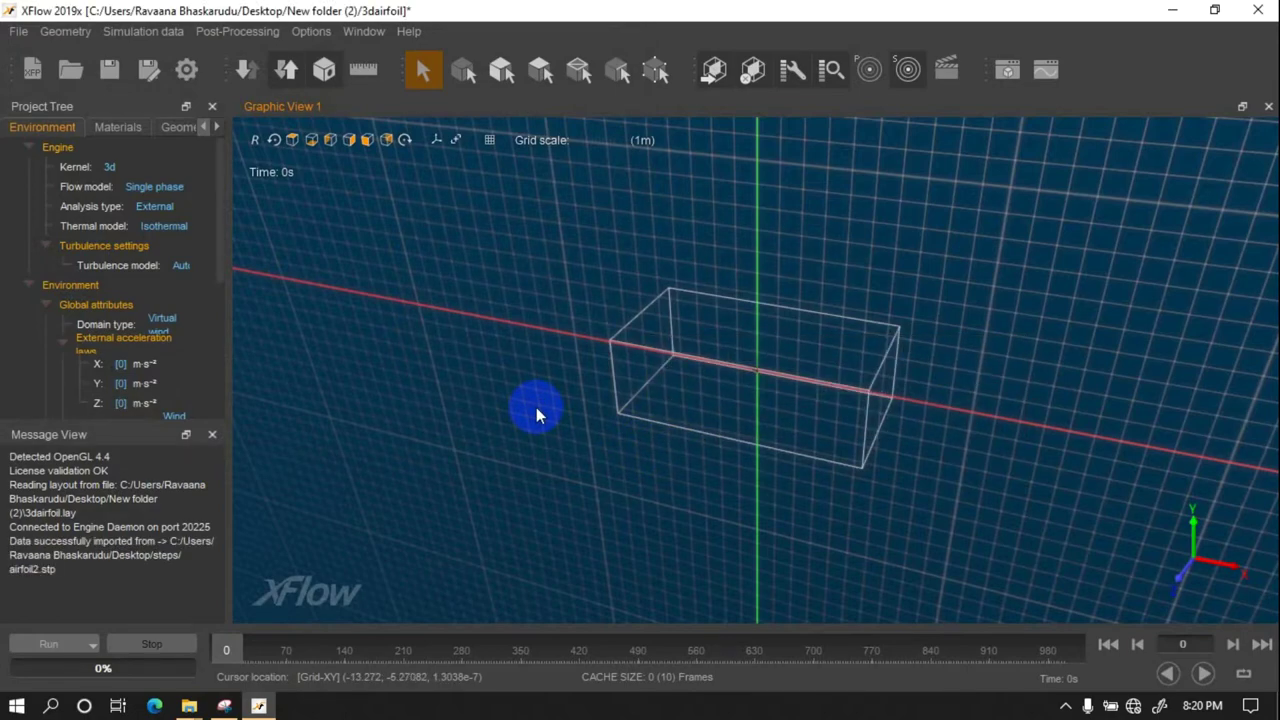
- Widen the Project Tree and set the airfoil2 scale to 10
scroll(698, 323, up, 3)
scroll(716, 323, up, 3)
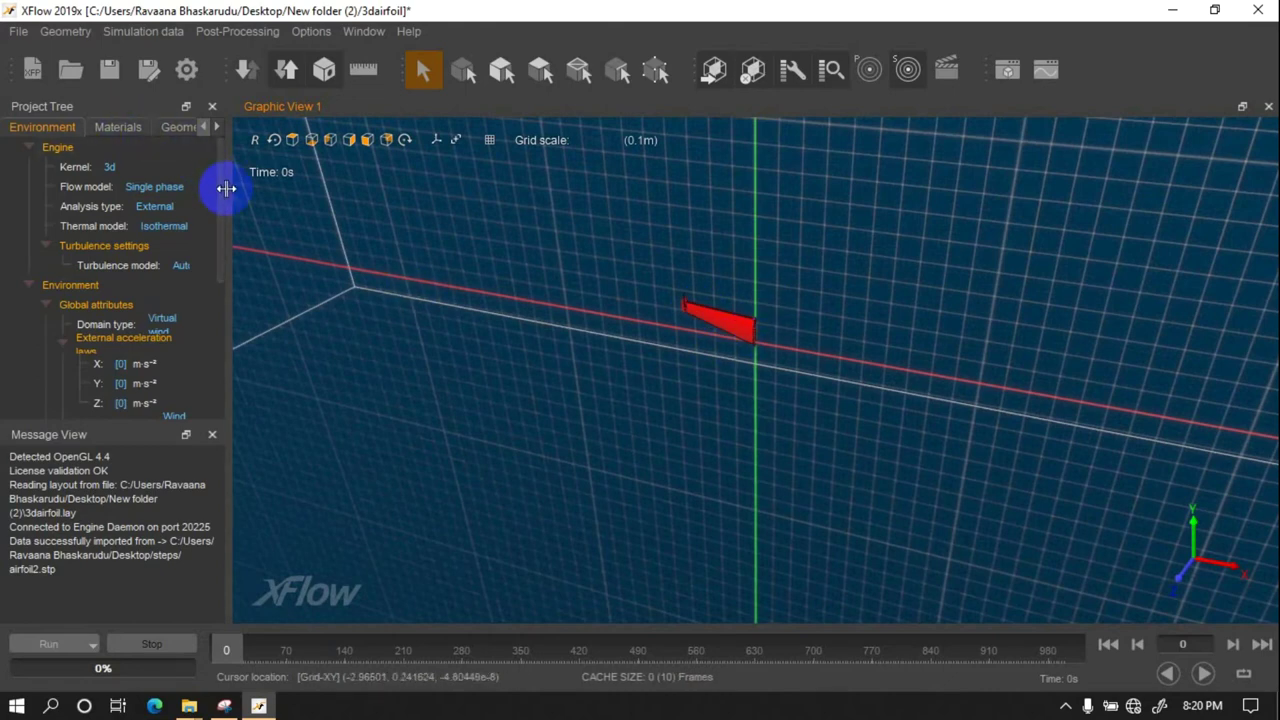
drag(226, 188, 469, 226)
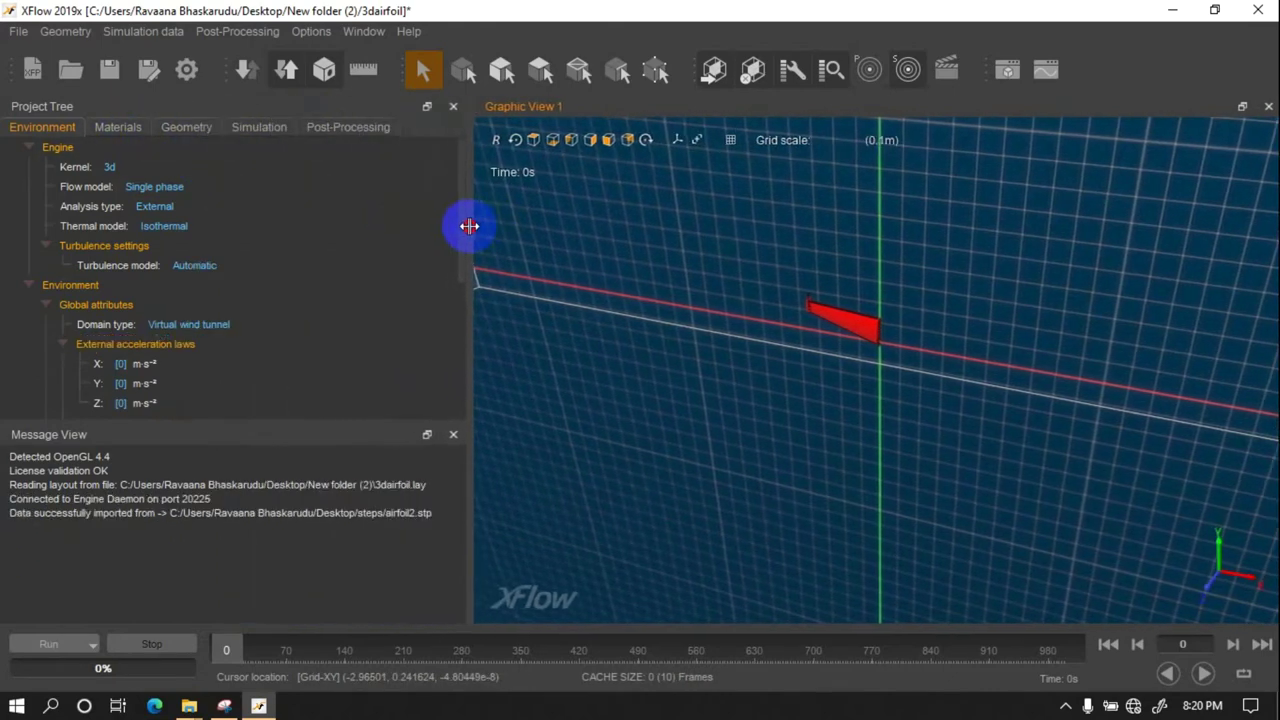
click(195, 130)
click(158, 250)
text(10)
key(Return)
- Set the airfoil2 orientation to (0, 270, 270) degrees
scroll(666, 329, down, 3)
scroll(672, 327, down, 2)
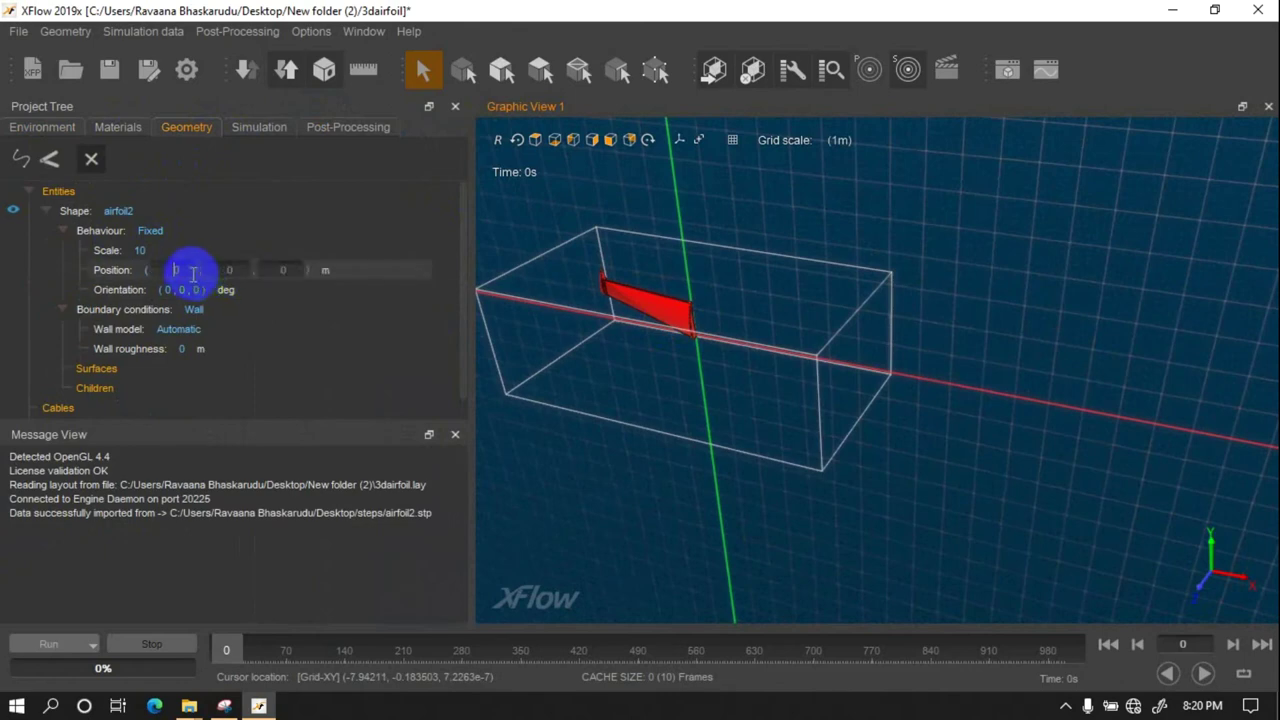
mouse_move(185, 290)
double_click(244, 291)
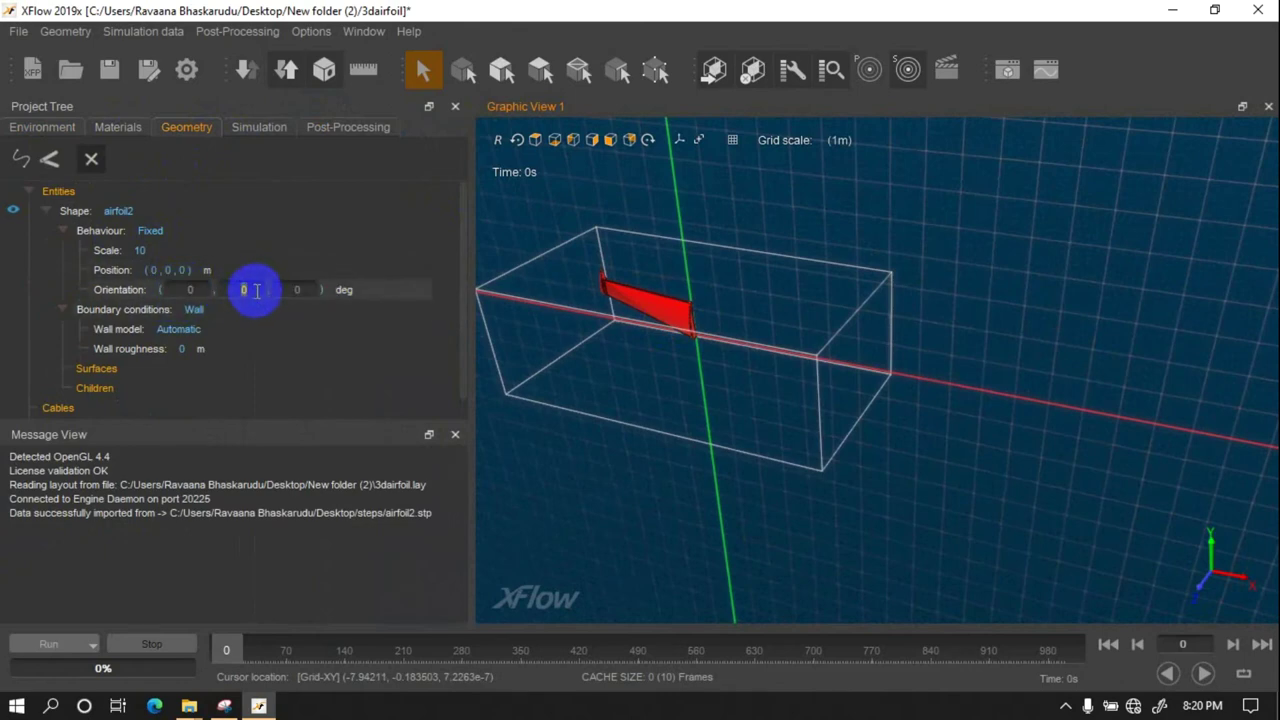
text(270)
click(315, 290)
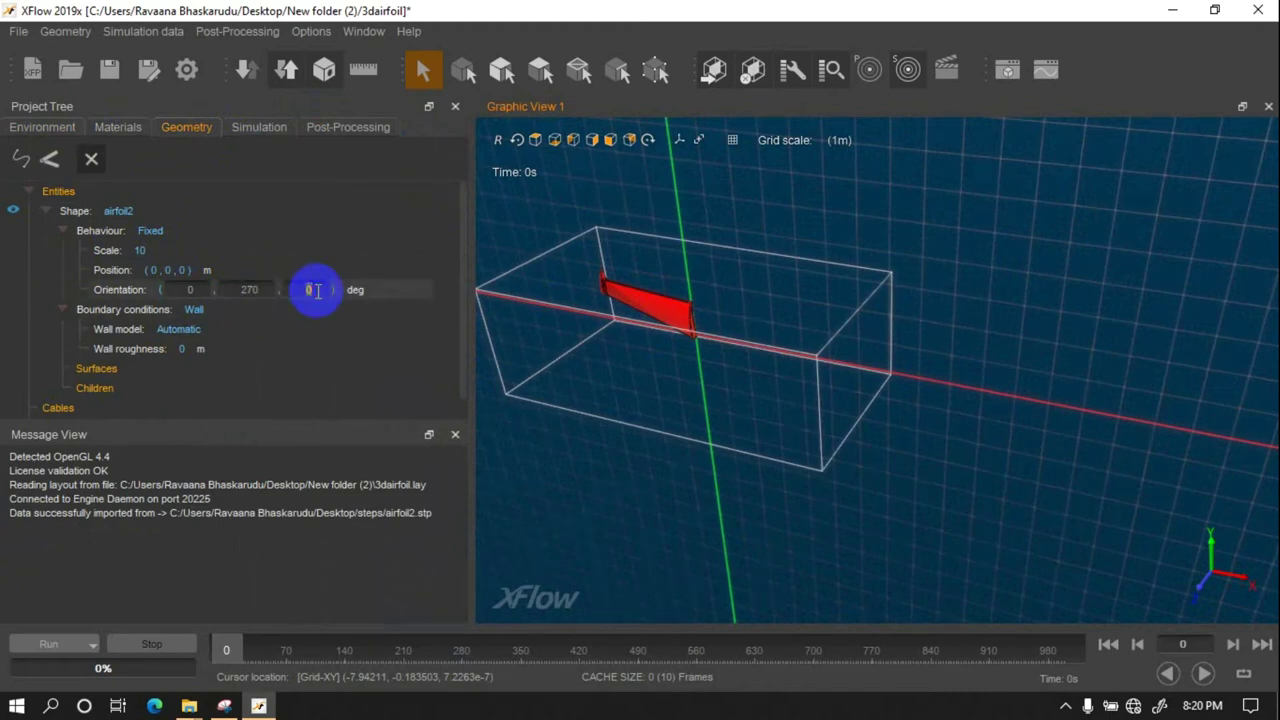
text(270)
key(Return)
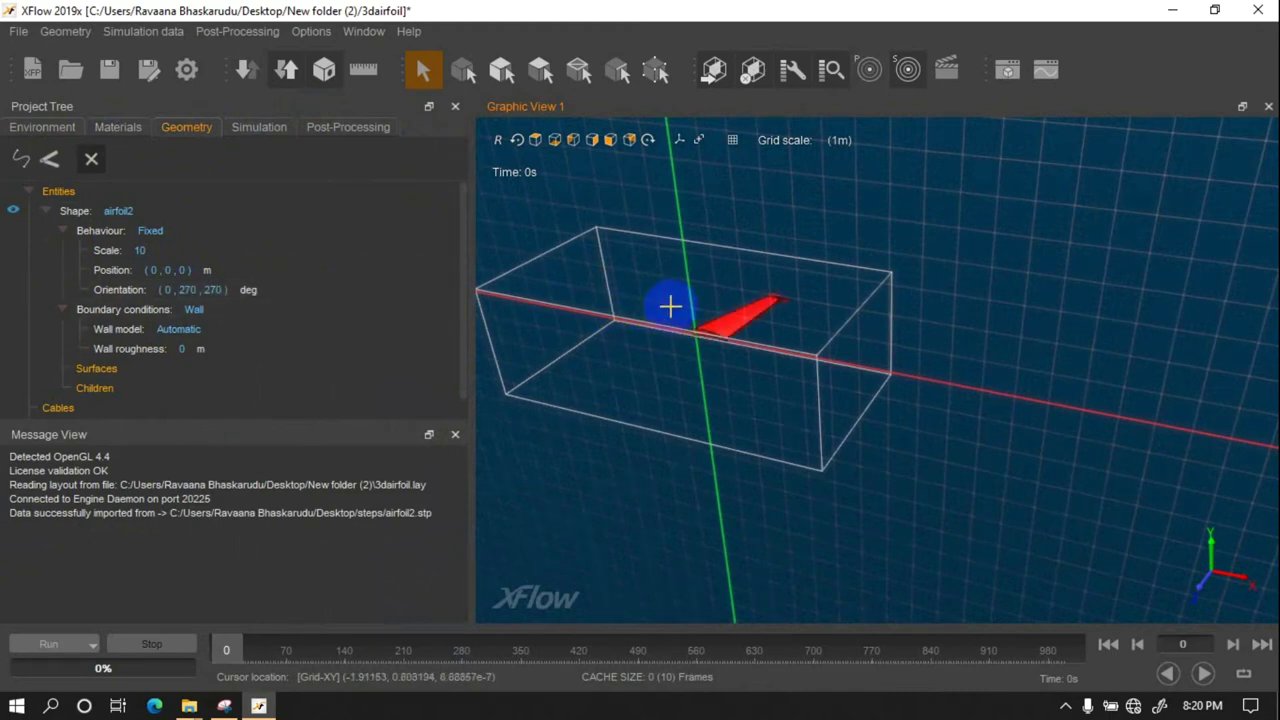
- Switch to the front view and check the airfoil's position values
drag(669, 303, 699, 316)
scroll(875, 405, down, 5)
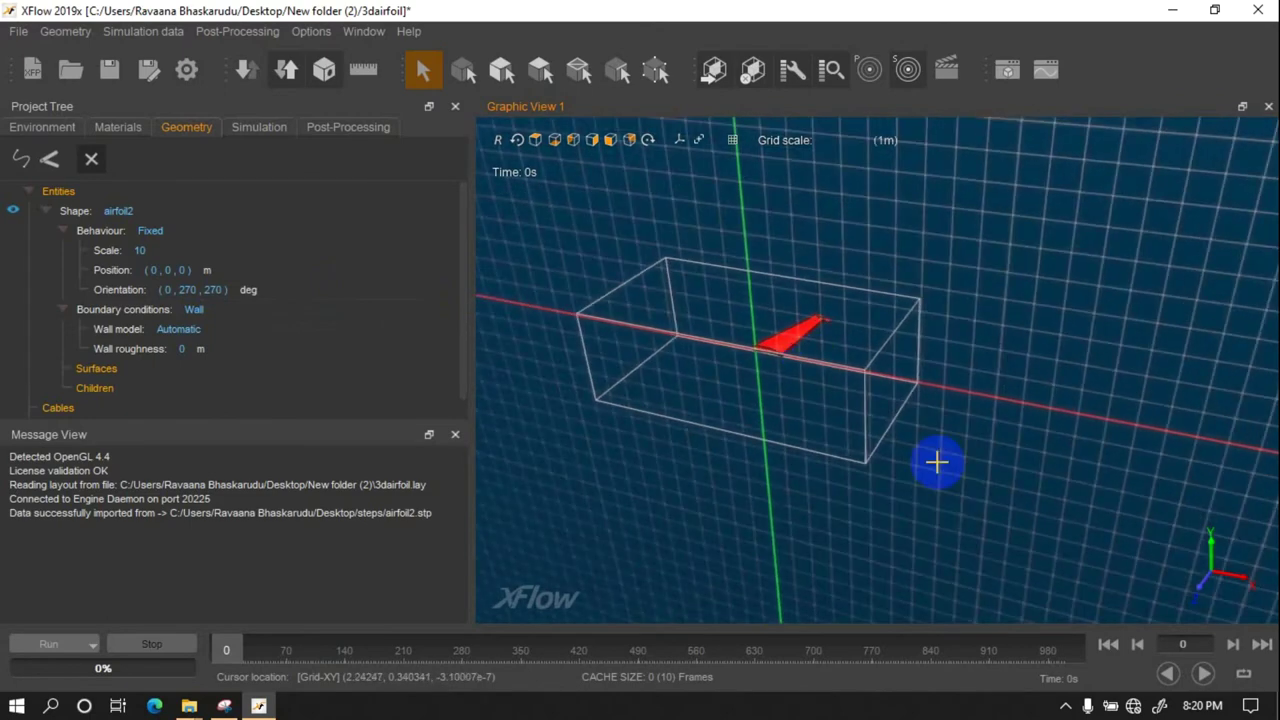
click(592, 140)
scroll(970, 415, down, 2)
scroll(963, 428, up, 3)
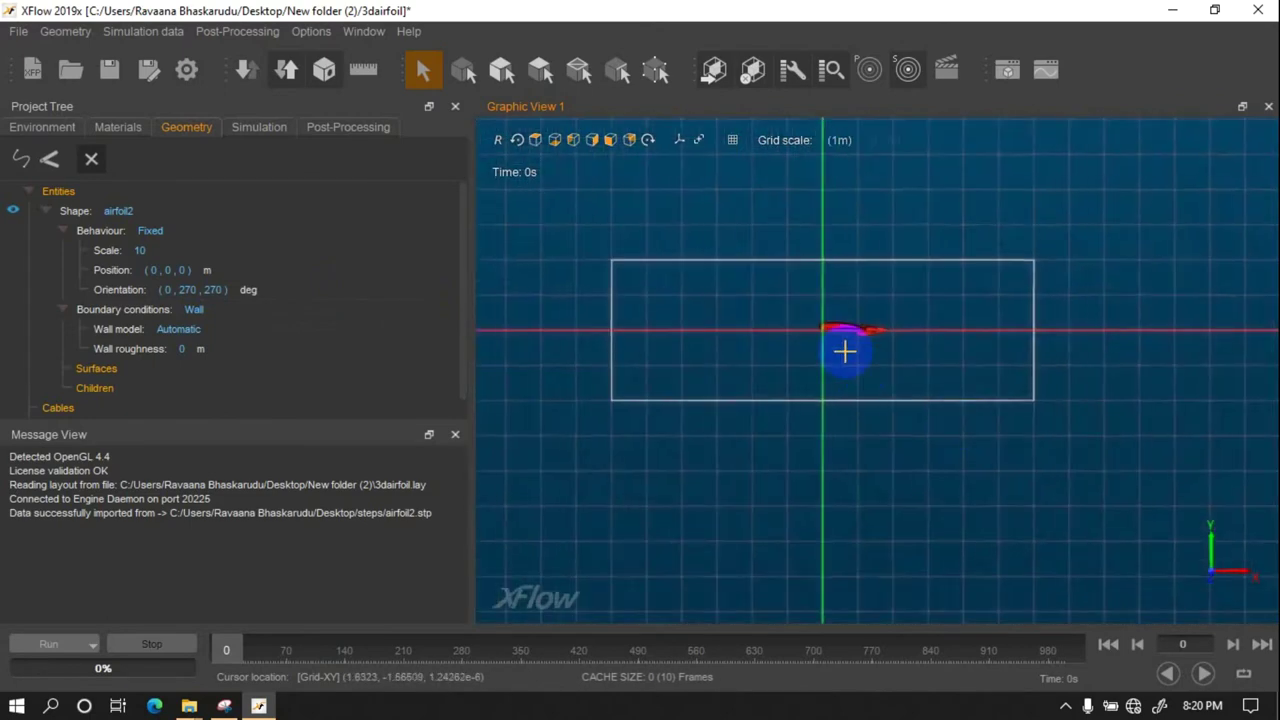
click(193, 270)
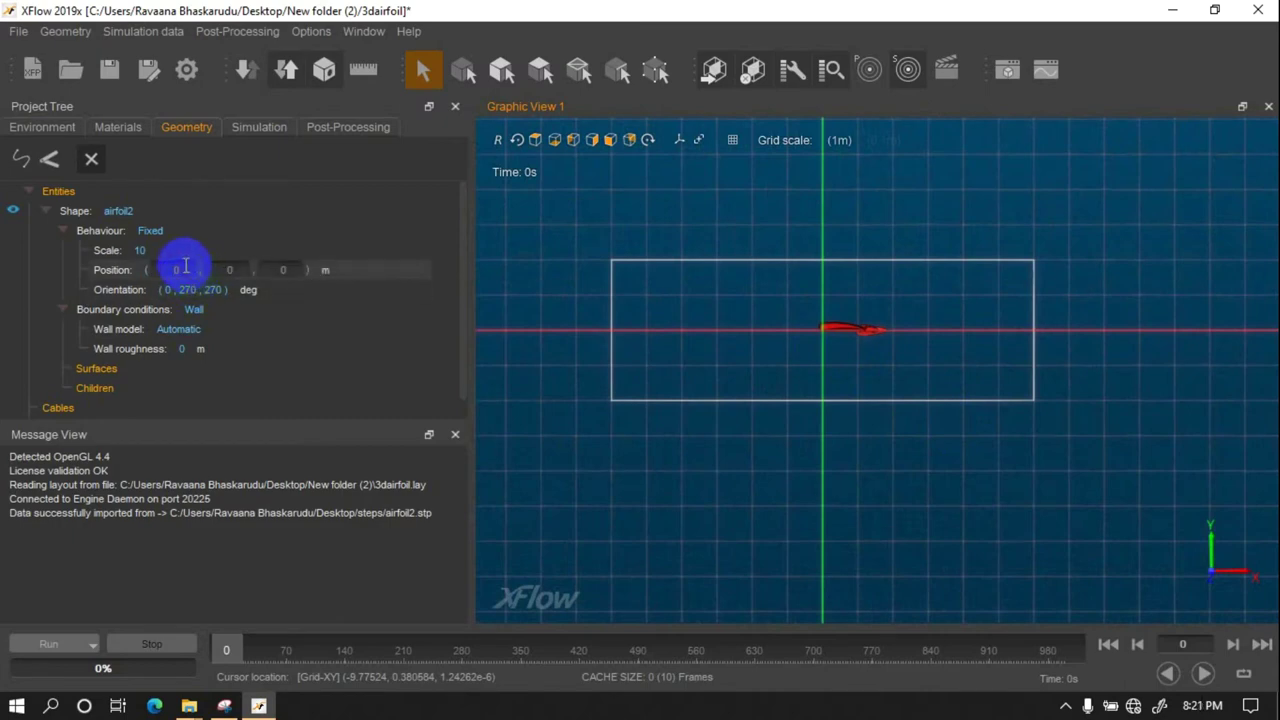
- Set the wind tunnel dimensions to 10 × 2 × 3 m
click(42, 127)
scroll(150, 340, down, 2)
scroll(155, 350, down, 2)
click(178, 265)
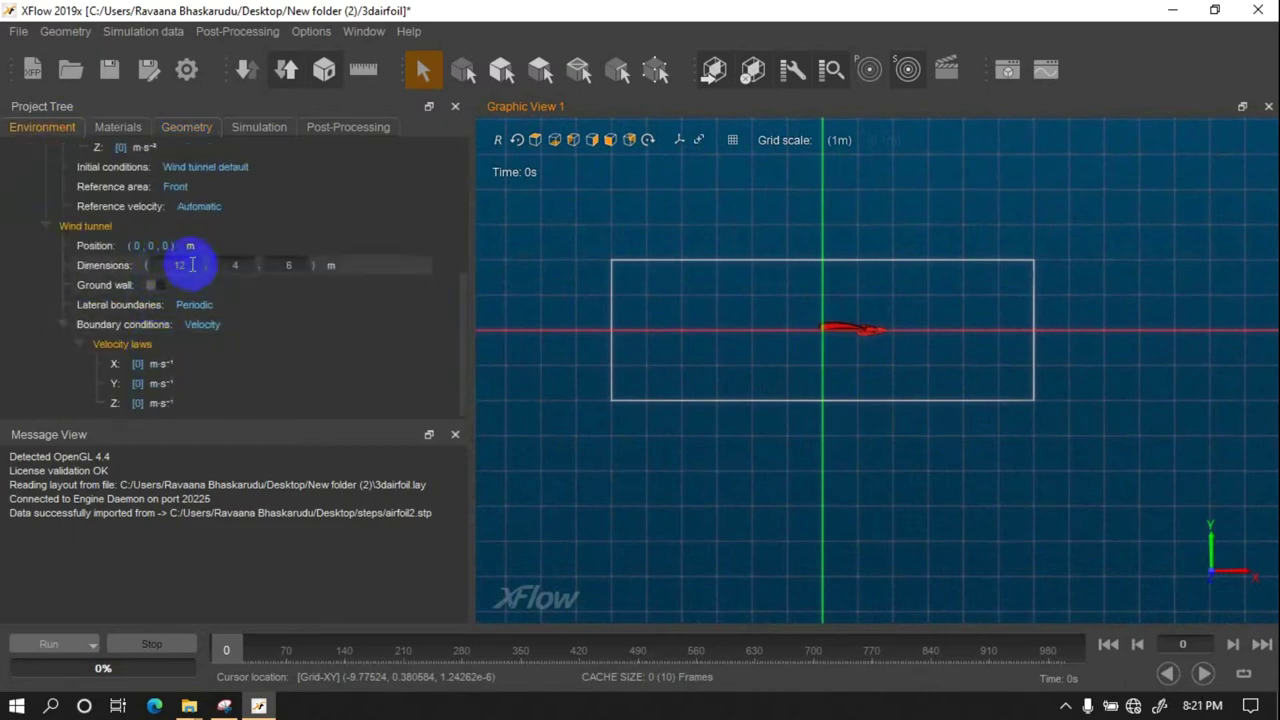
text(10)
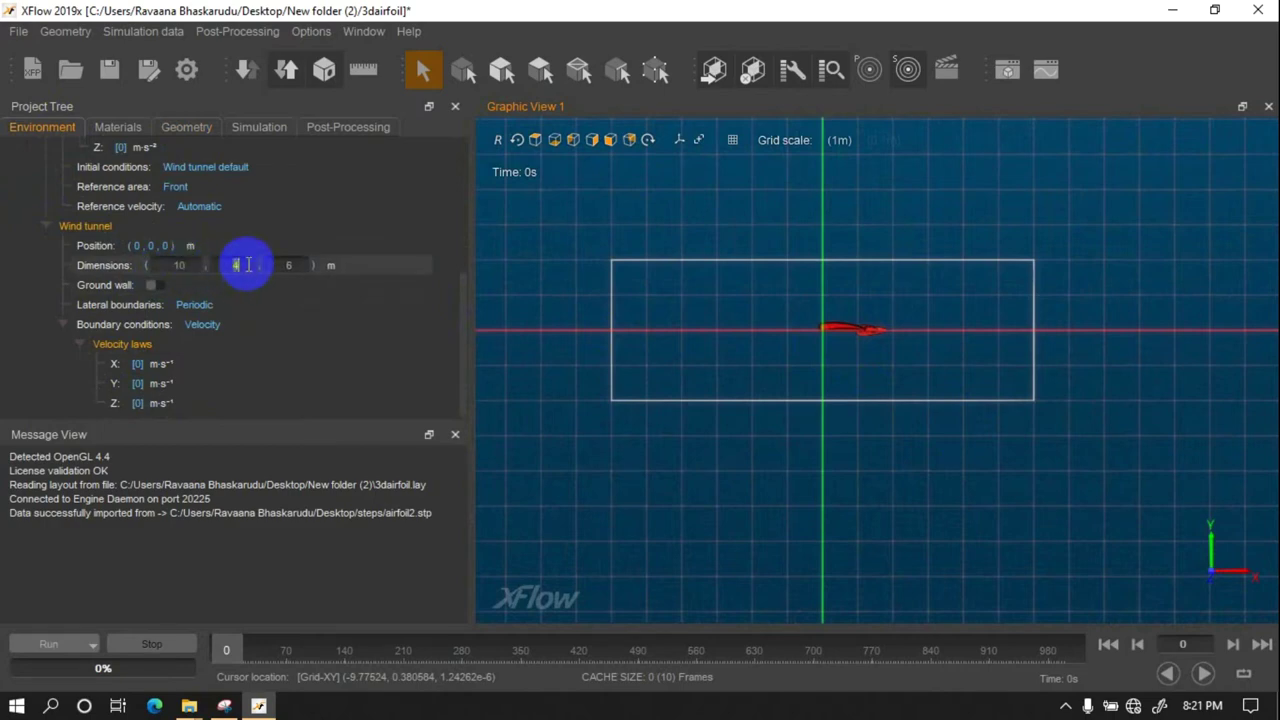
text( , 2)
double_click(295, 265)
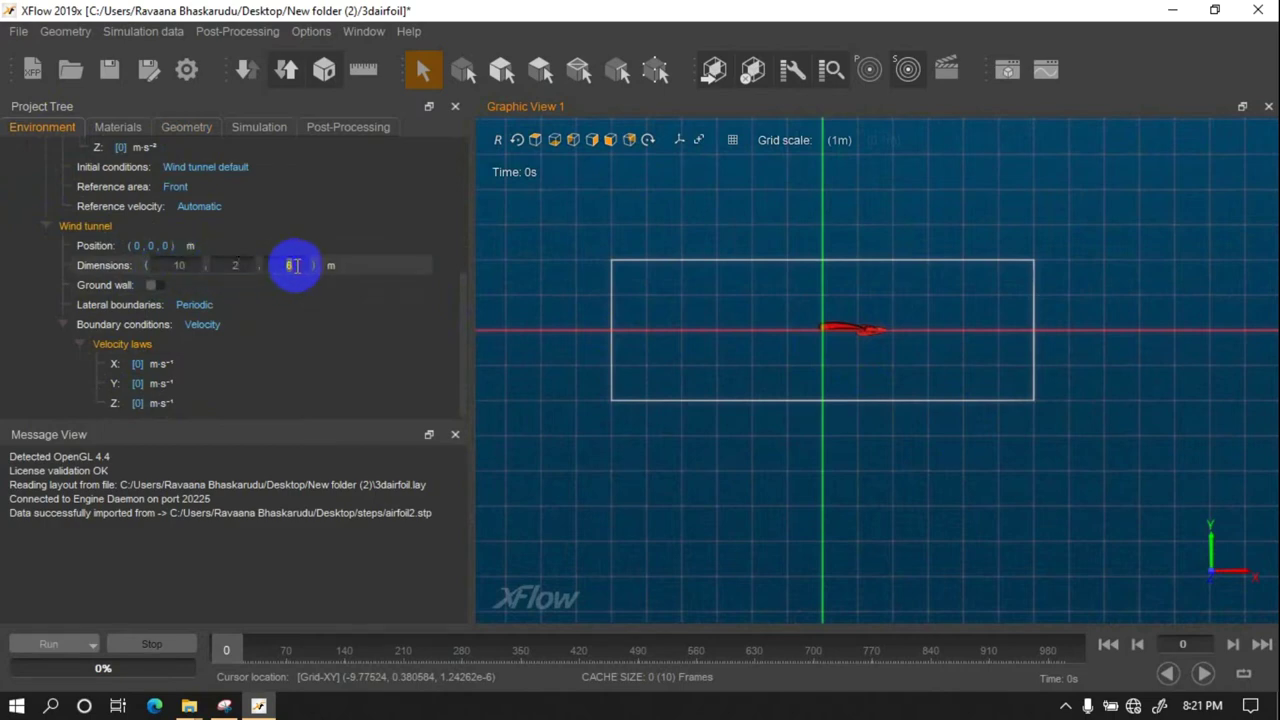
text(3)
click(295, 324)
- Review the Velocity boundary condition, lateral boundary options, and Material 1 properties
click(292, 324)
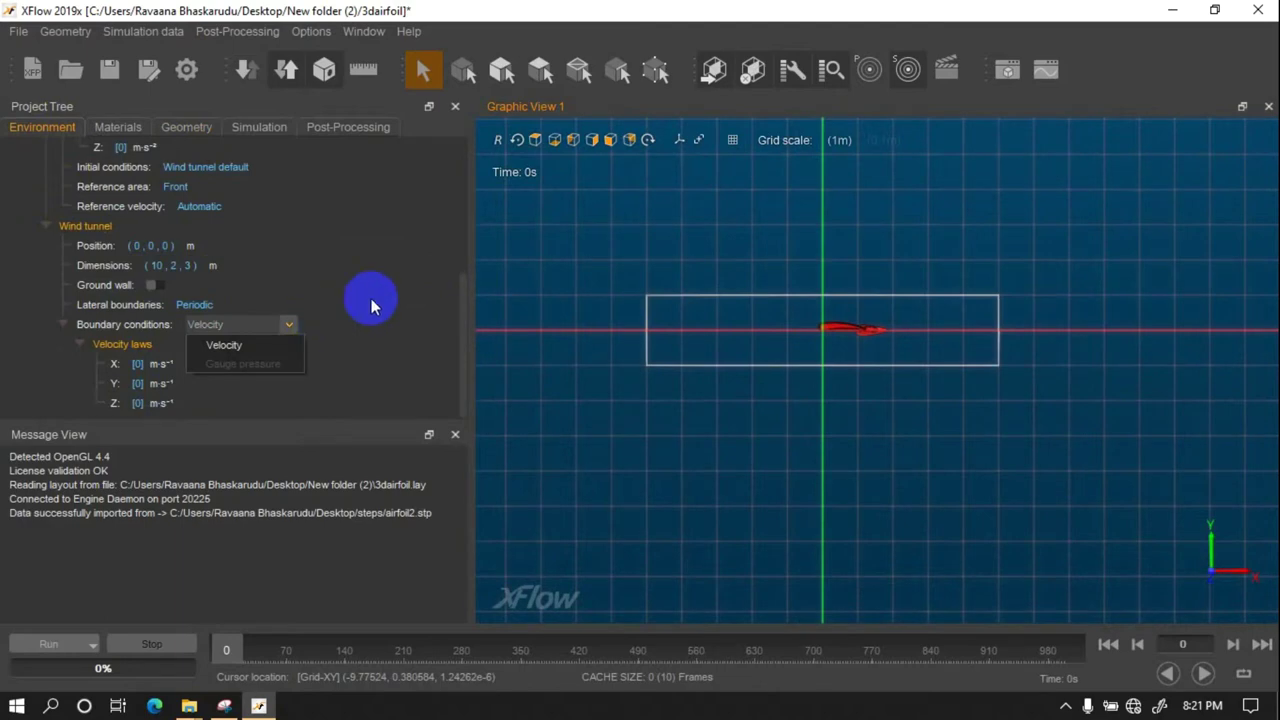
click(205, 287)
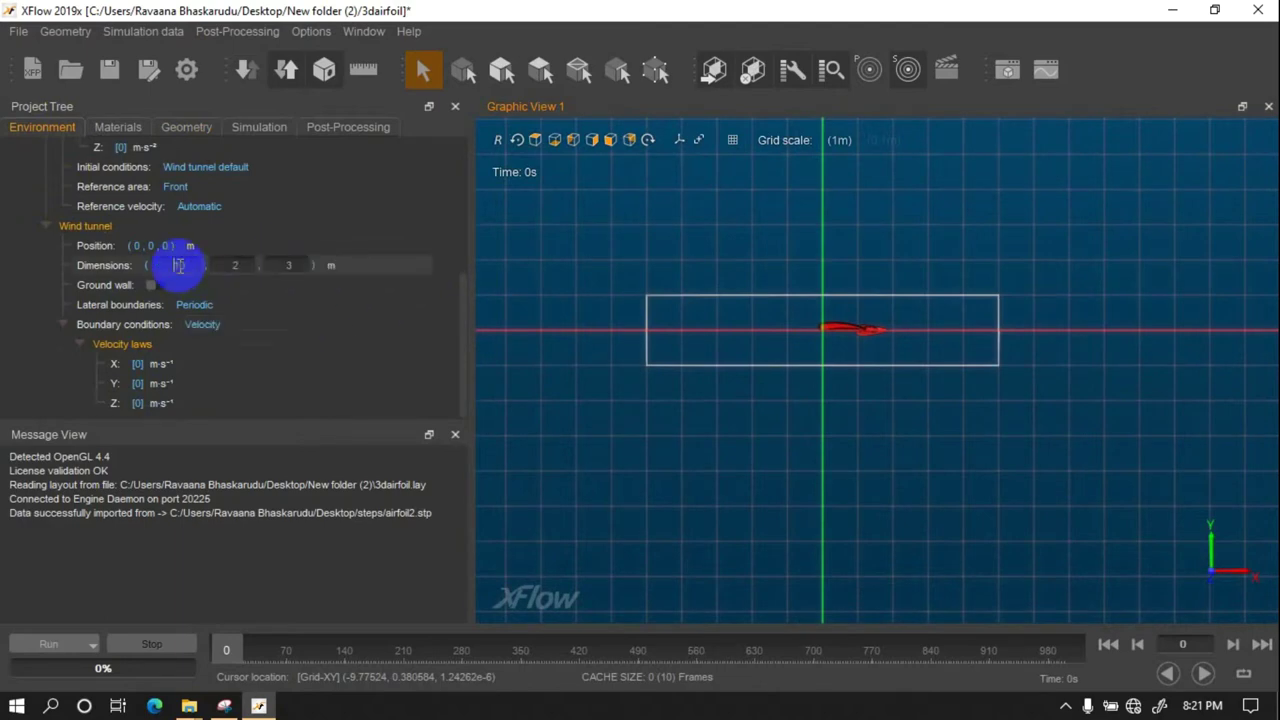
click(288, 303)
click(118, 127)
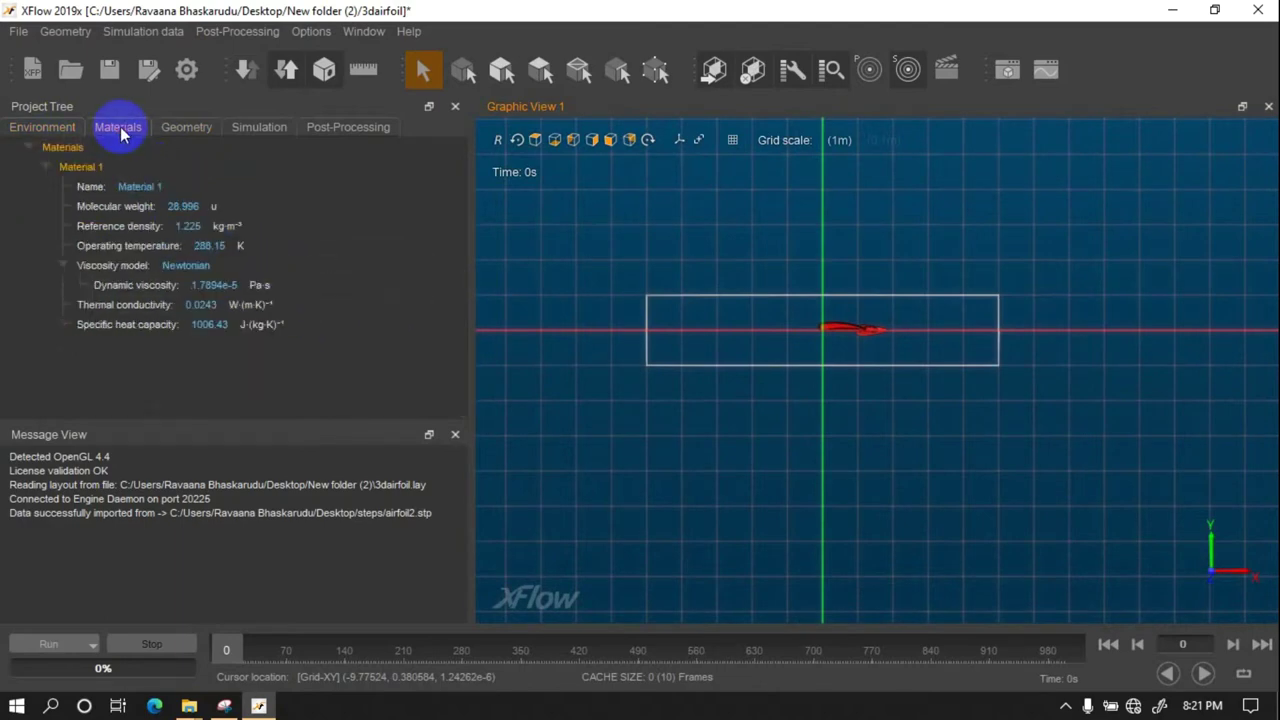
click(185, 127)
click(47, 127)
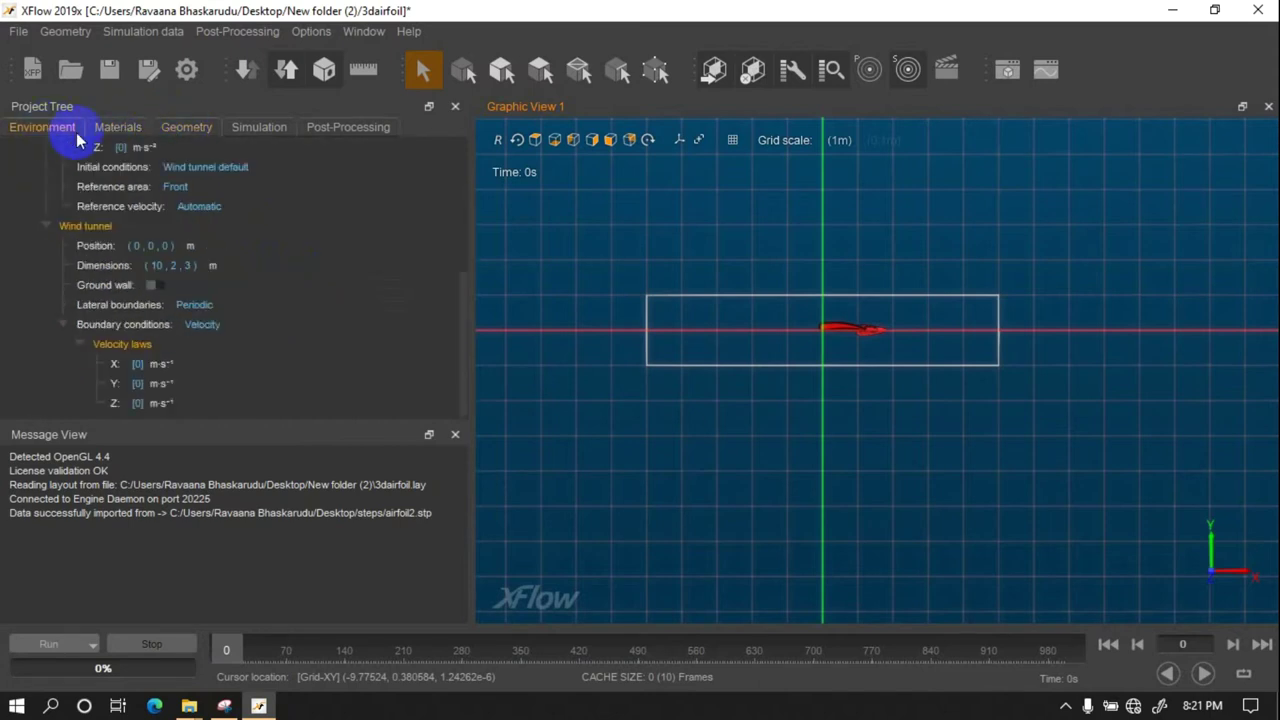
click(116, 129)
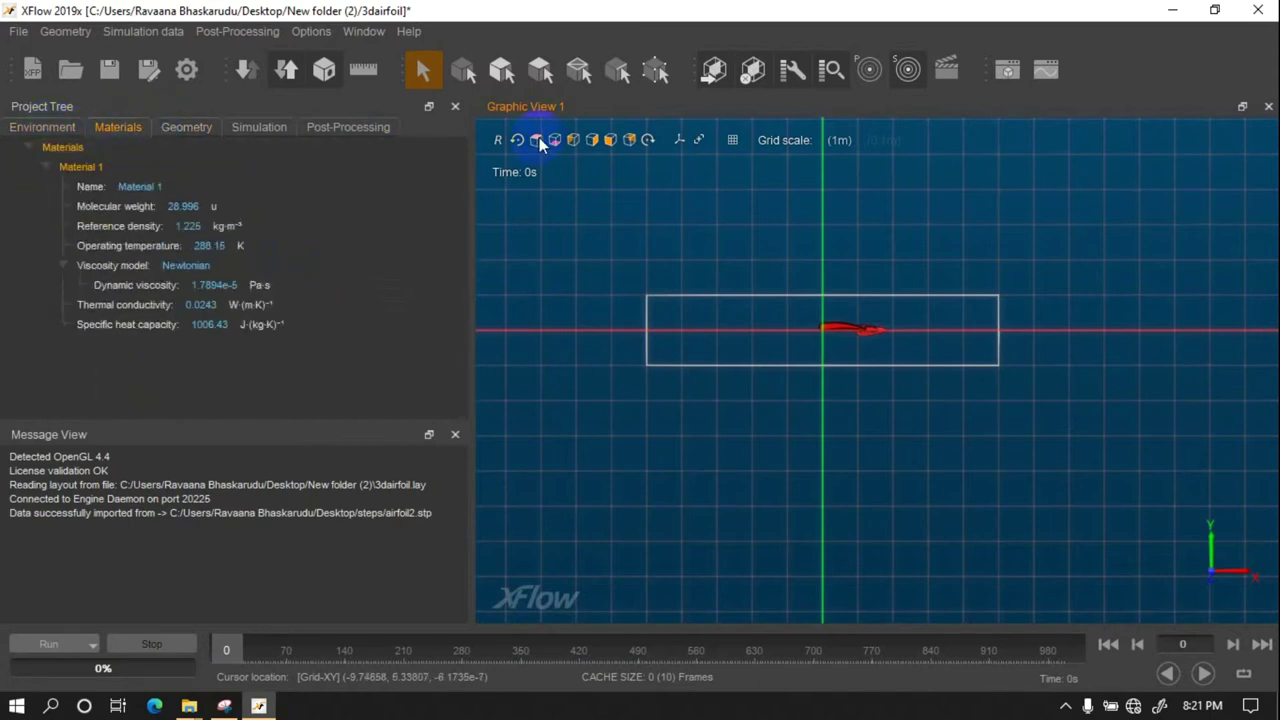
- Change the wind tunnel dimensions to 10 × 2 × 5 m
click(536, 140)
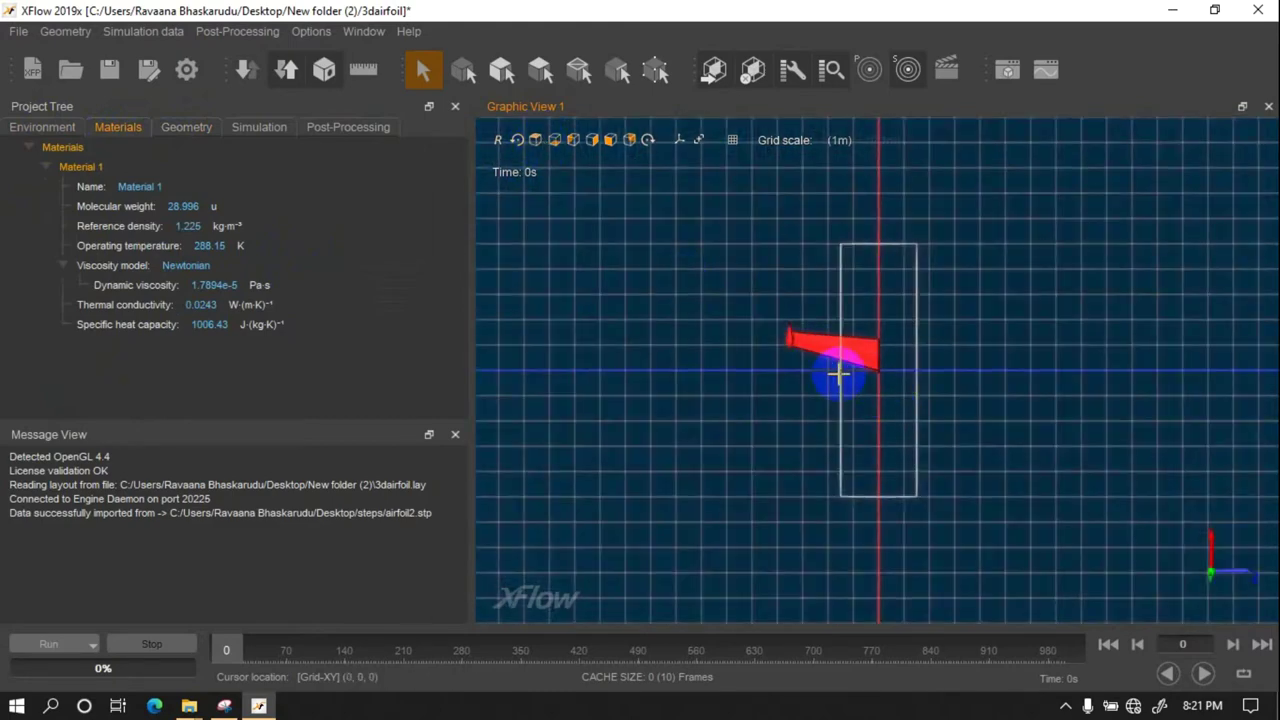
click(170, 129)
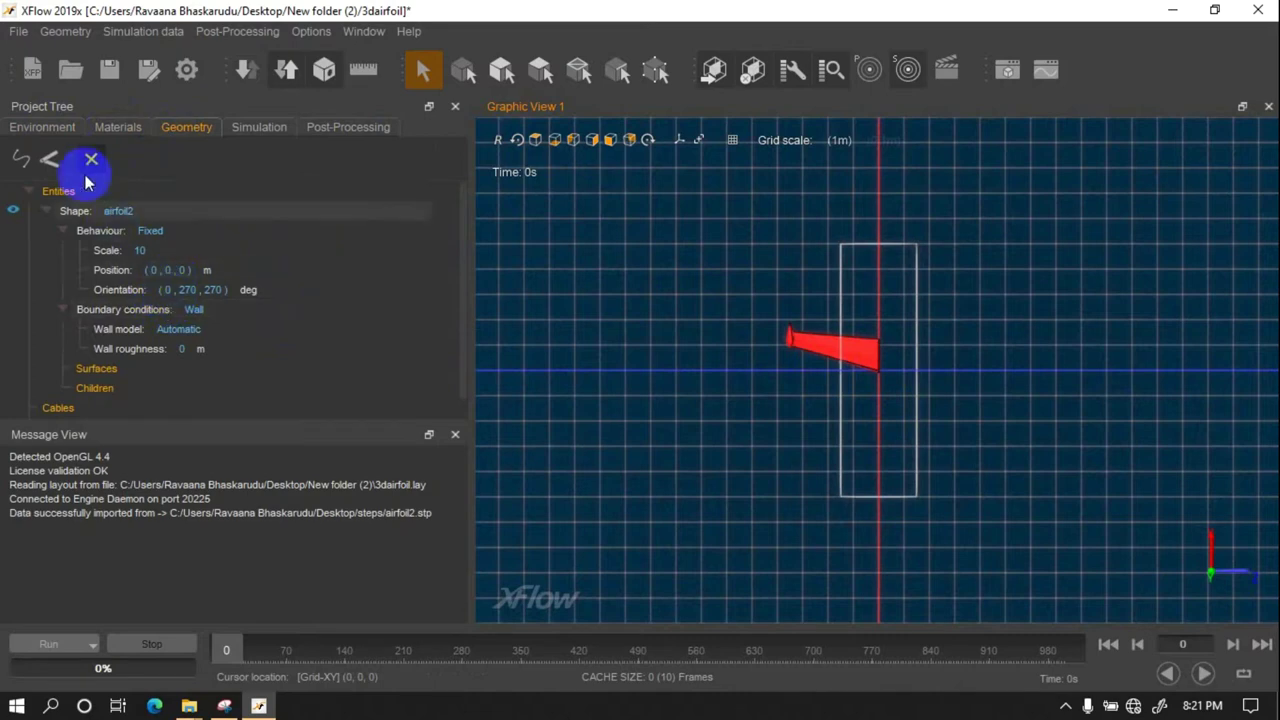
click(43, 129)
click(190, 268)
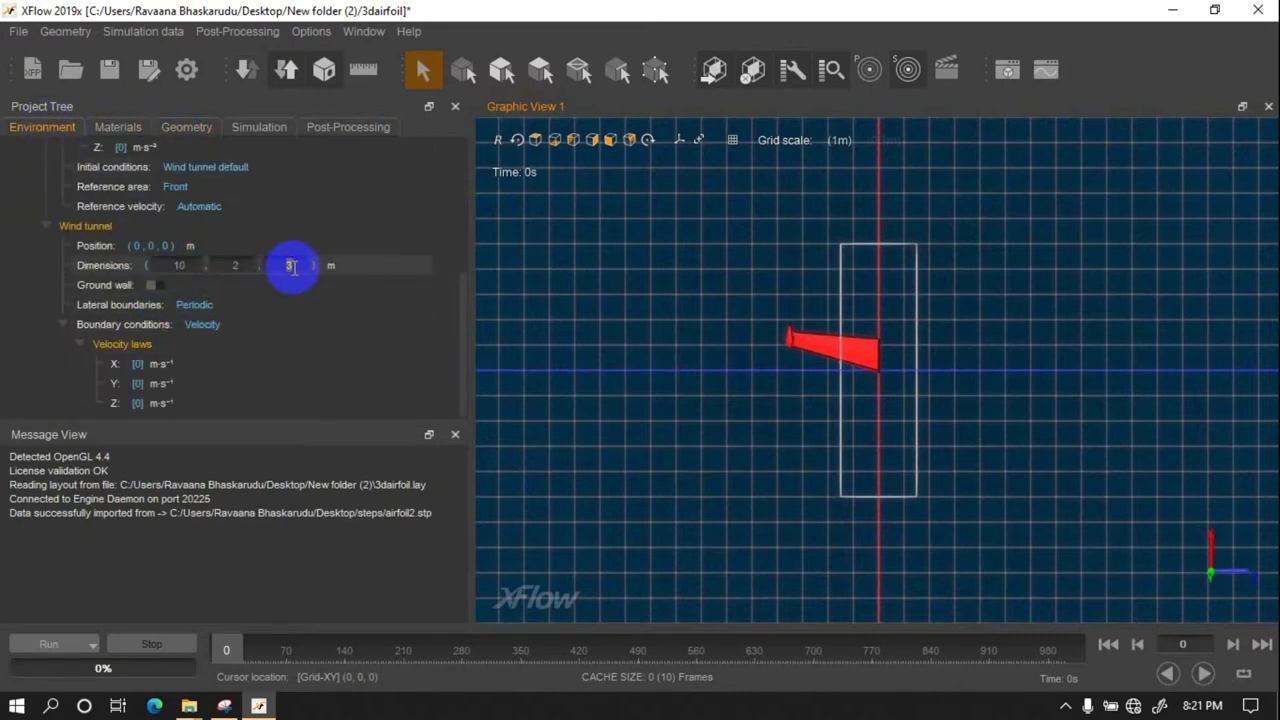
text(5)
key(Return)
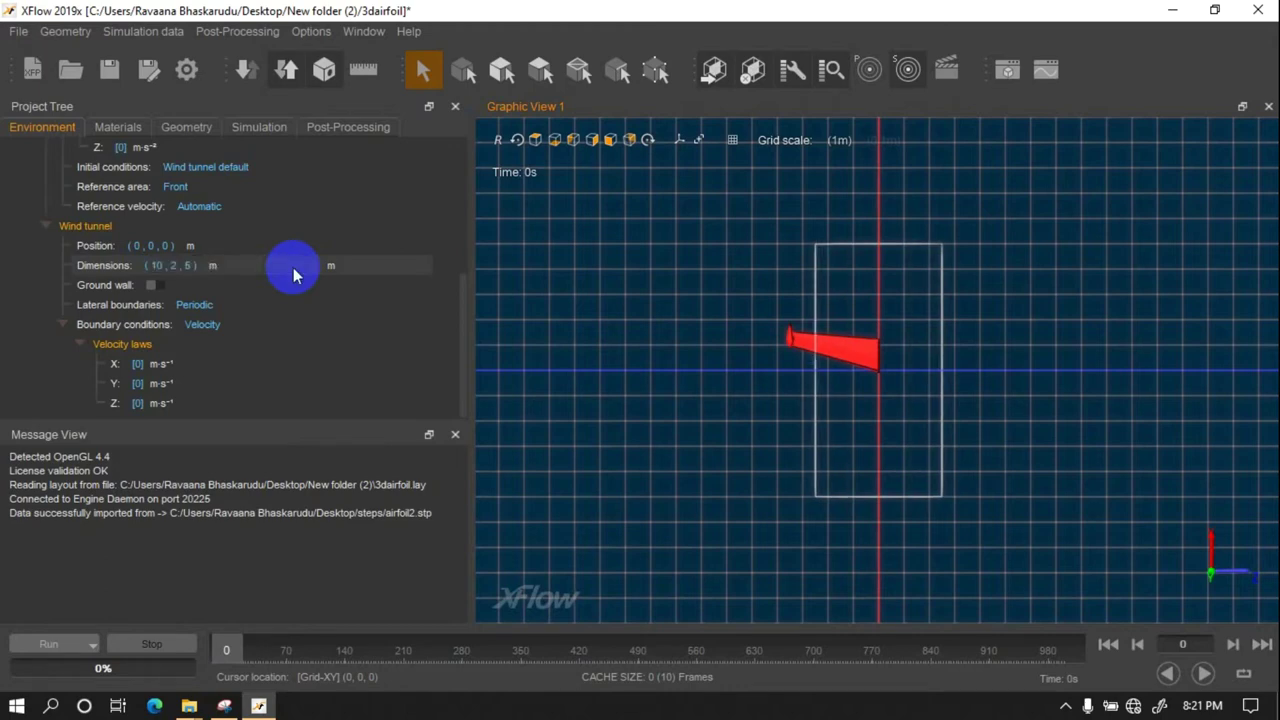
- Bring up the material and airfoil2 shape properties, opening the airfoil position for editing
click(118, 127)
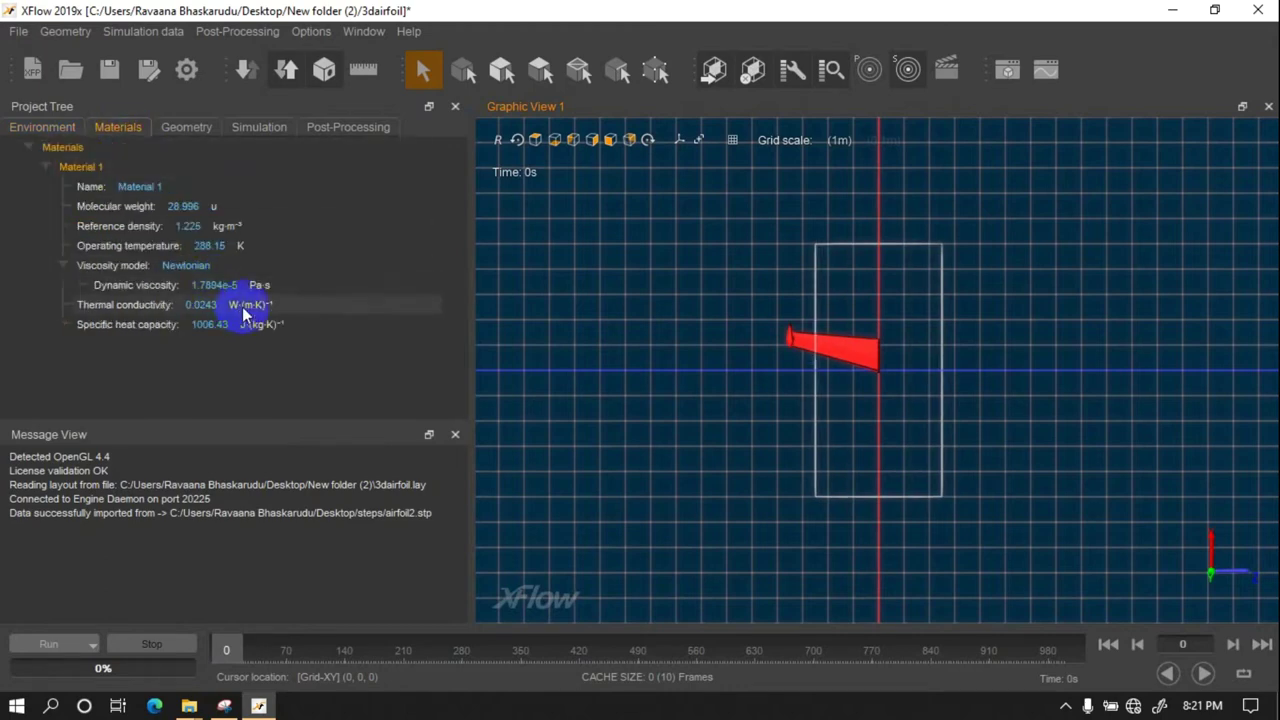
click(175, 128)
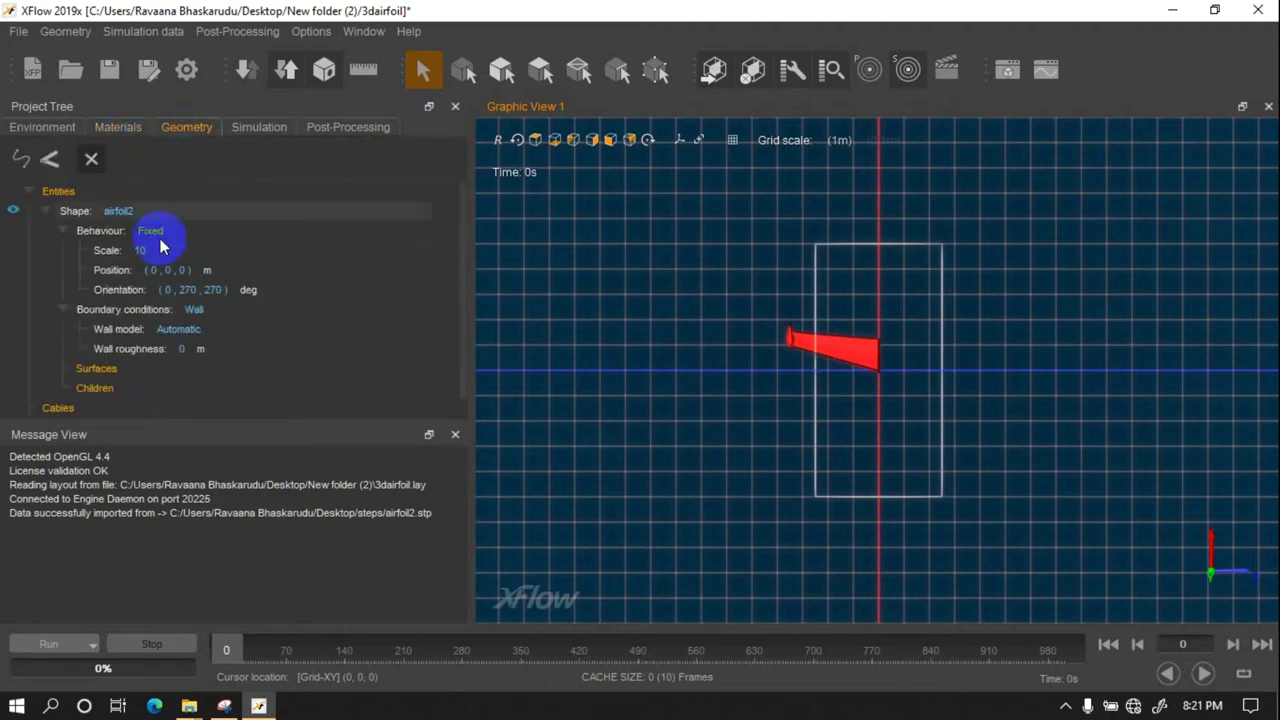
click(176, 270)
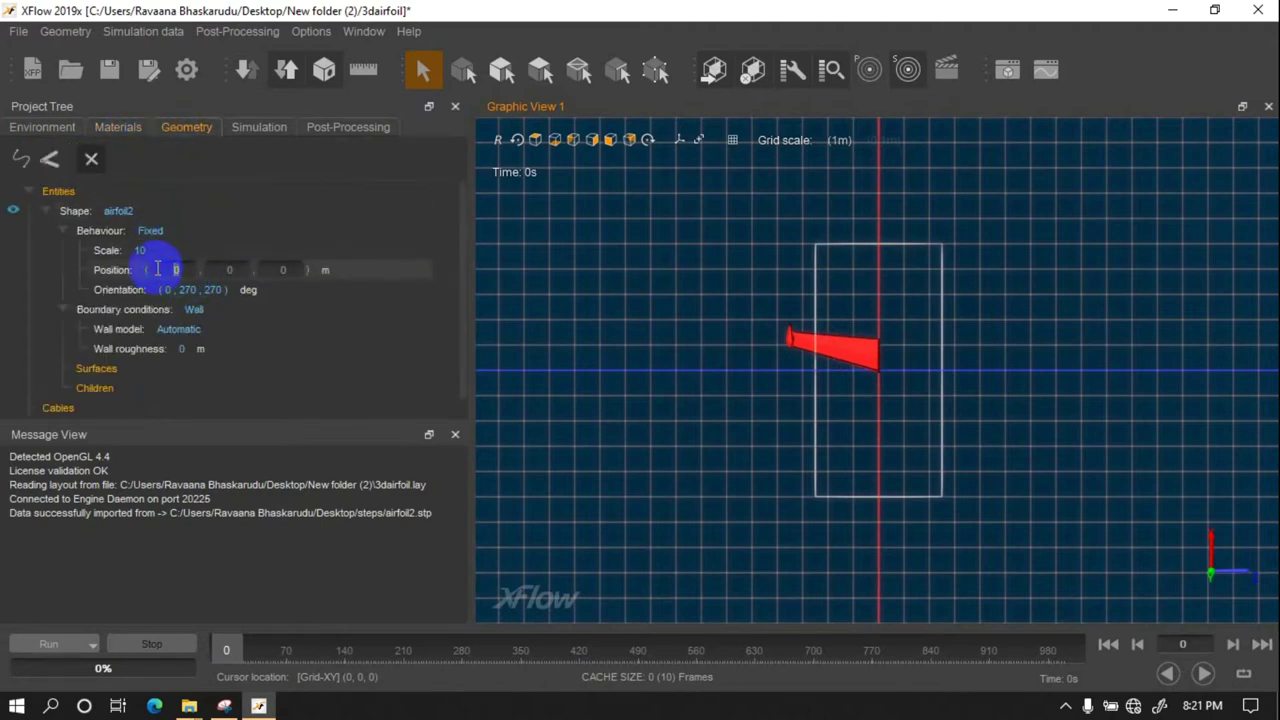
- Set the airfoil's Z position coordinate to 2.5 m
click(296, 271)
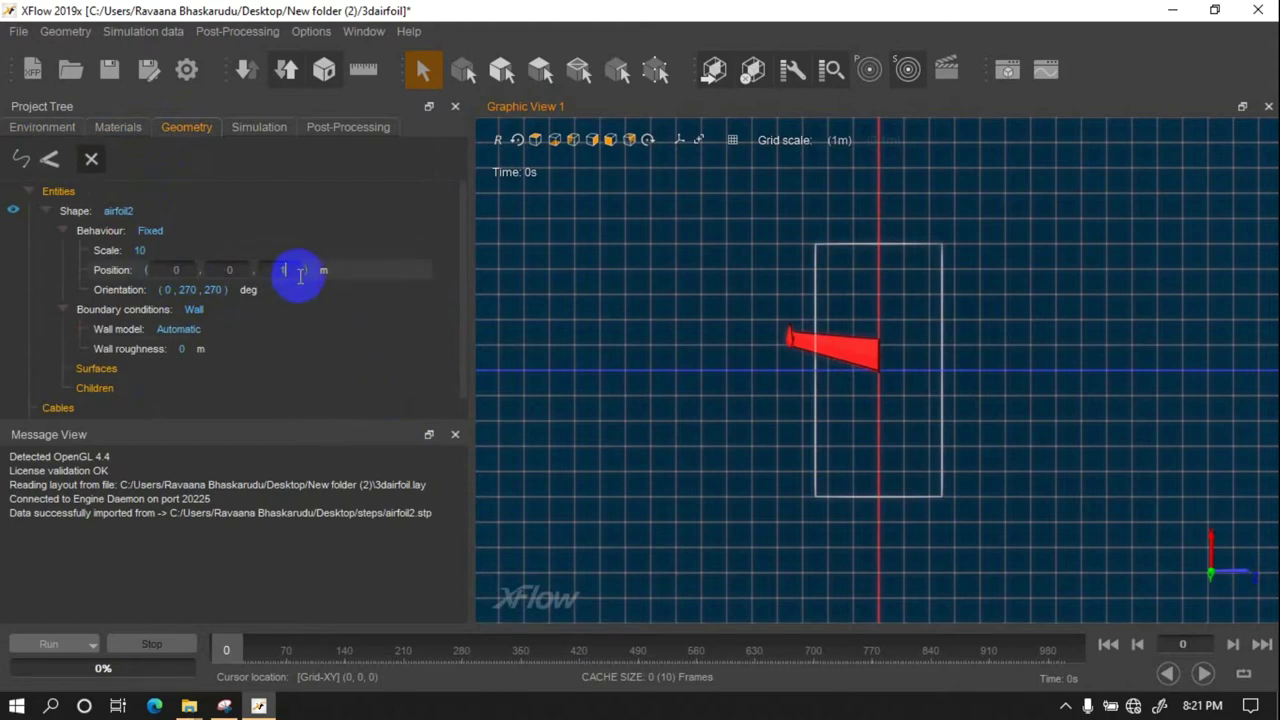
text(1)
key(Return)
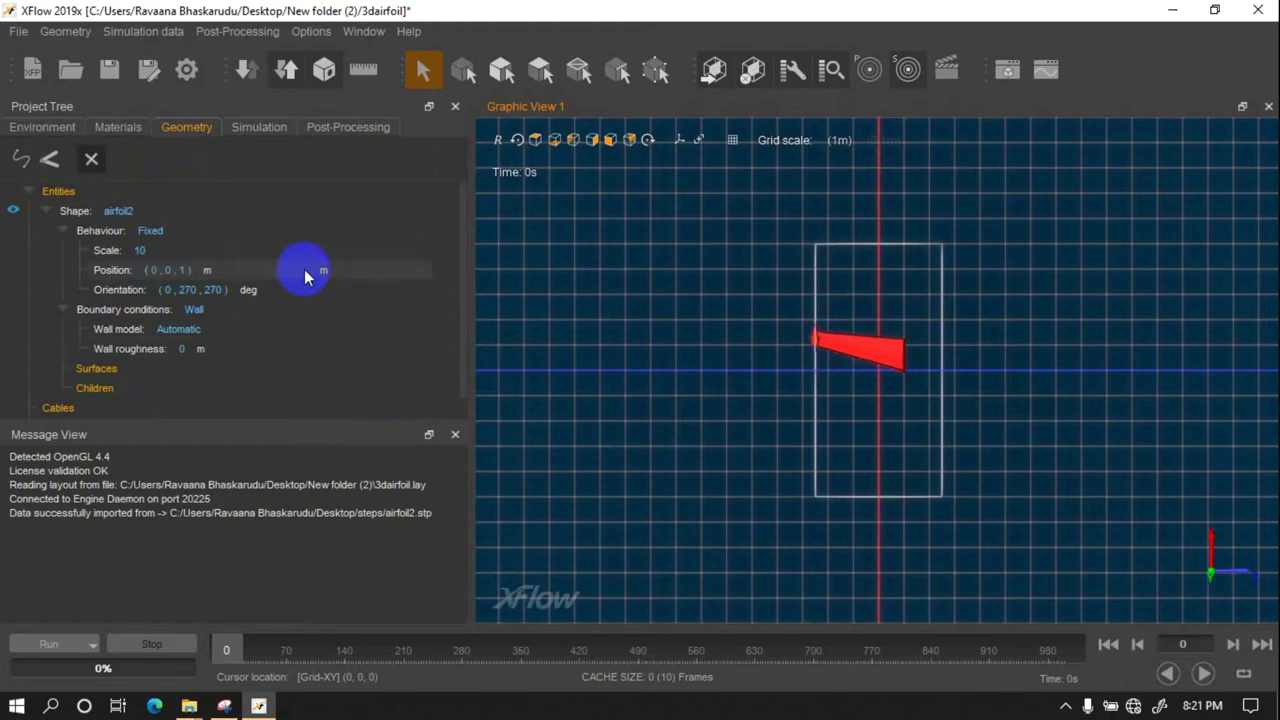
click(200, 271)
click(290, 271)
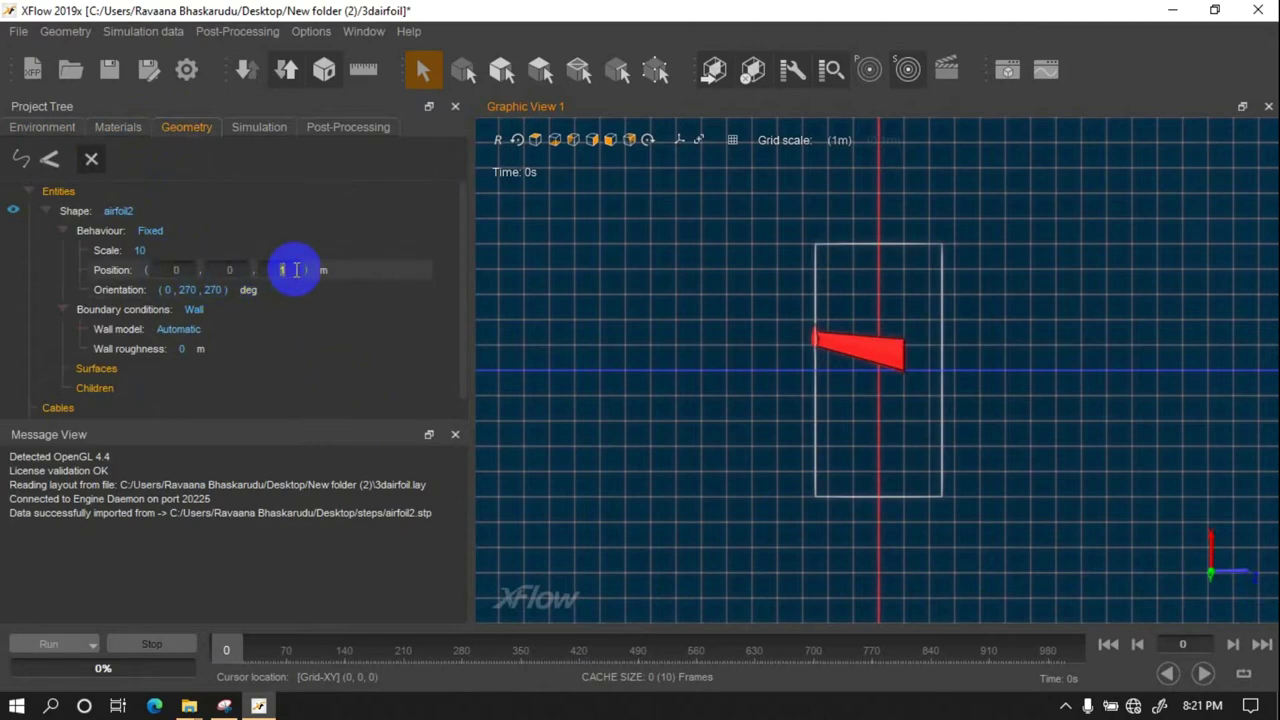
drag(292, 270, 269, 270)
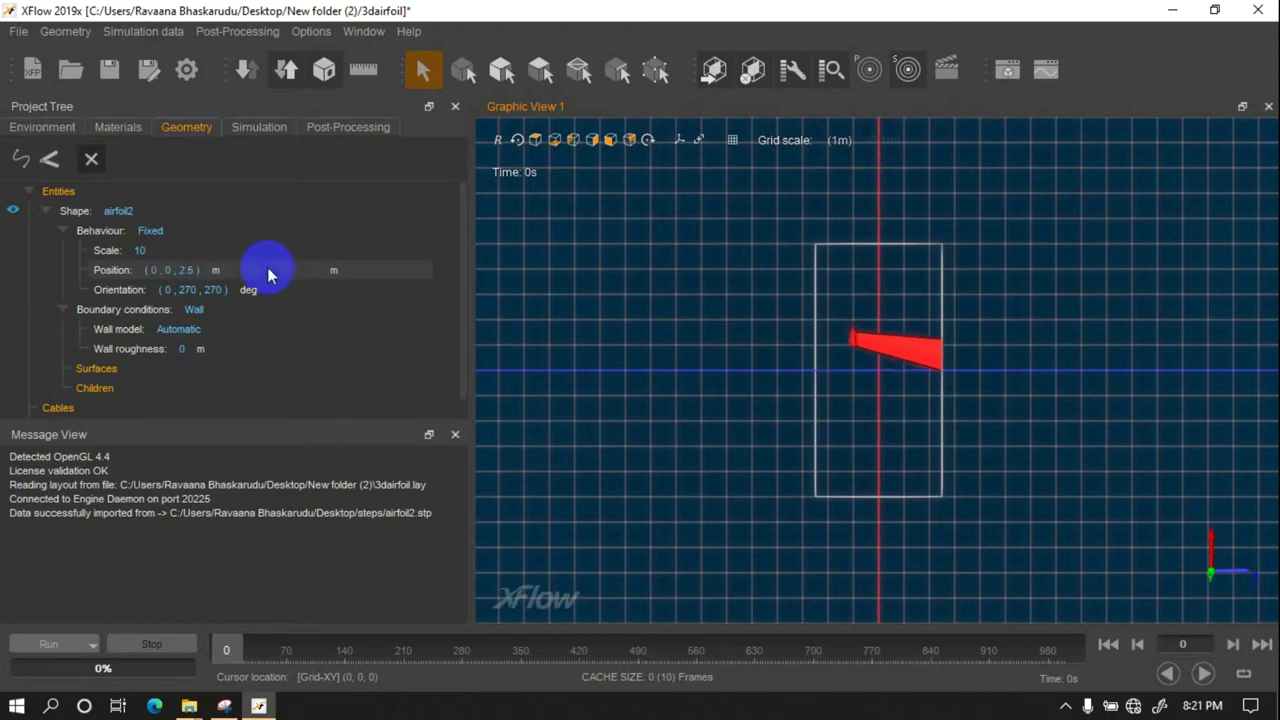
key(Return)
- Change the X coordinate to -3, completing the airfoil position (-3, 0, 2.5) m
click(176, 270)
text(-2)
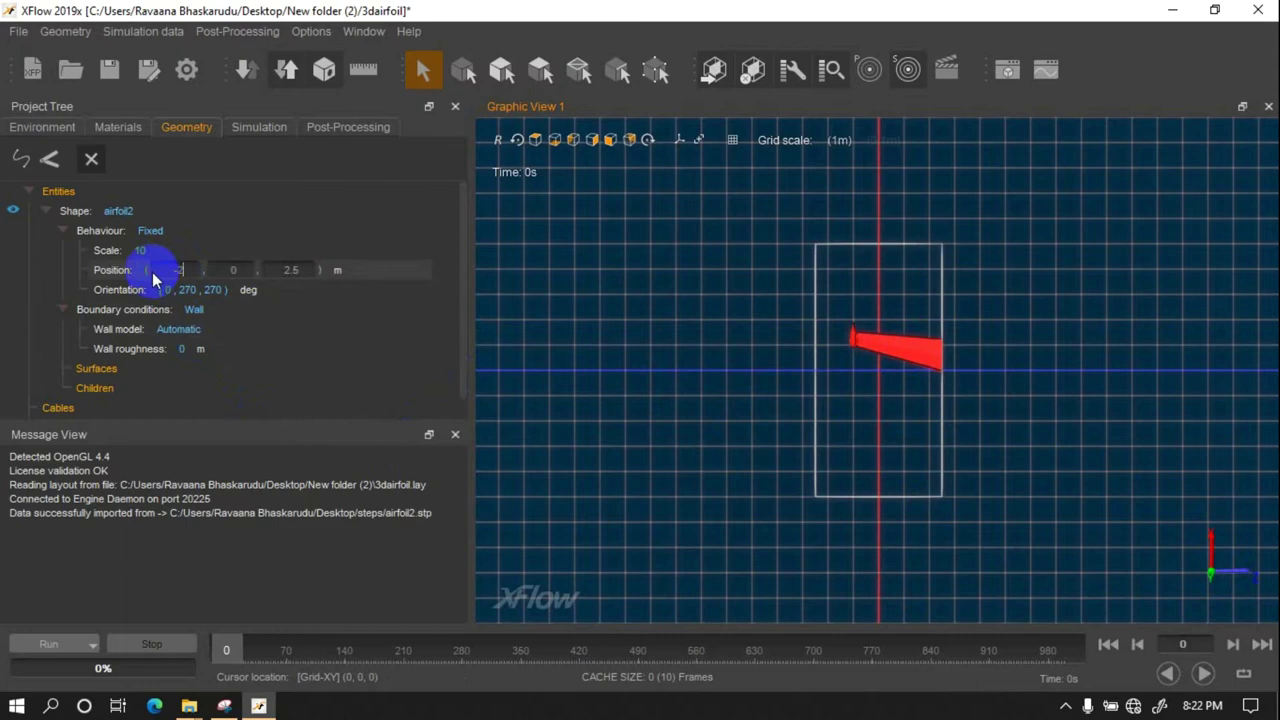
key(Return)
click(160, 283)
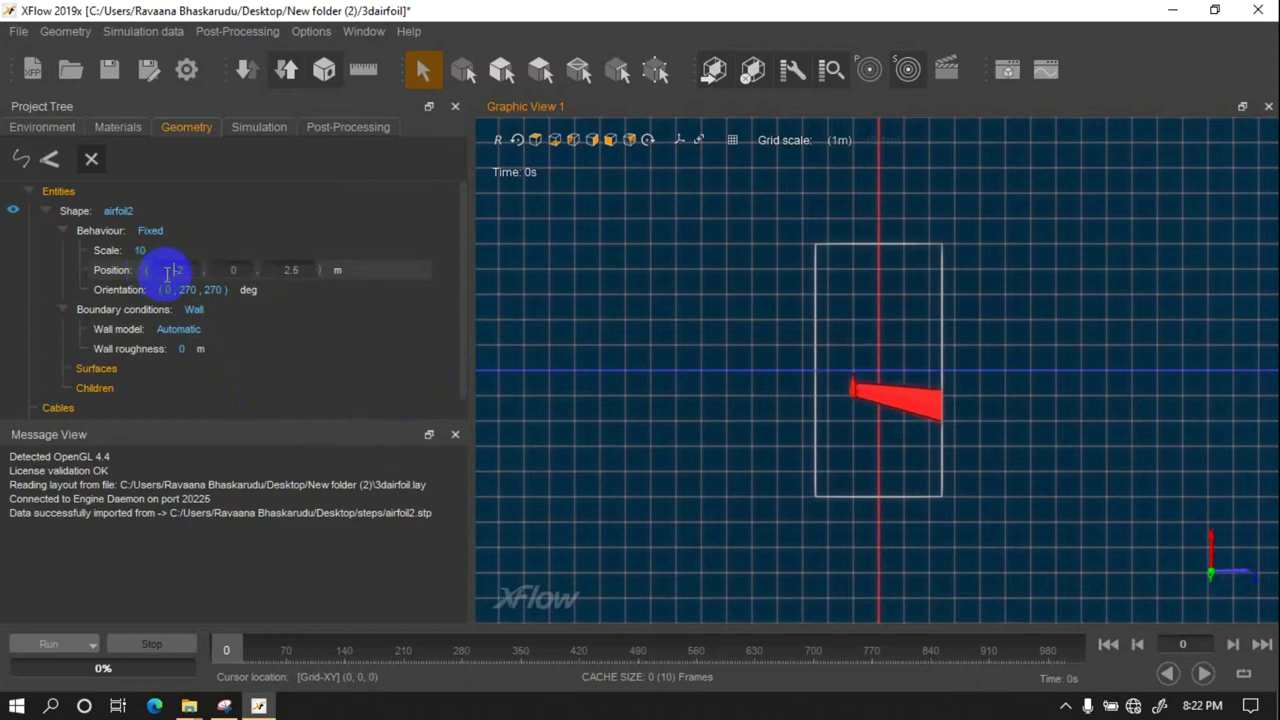
click(195, 272)
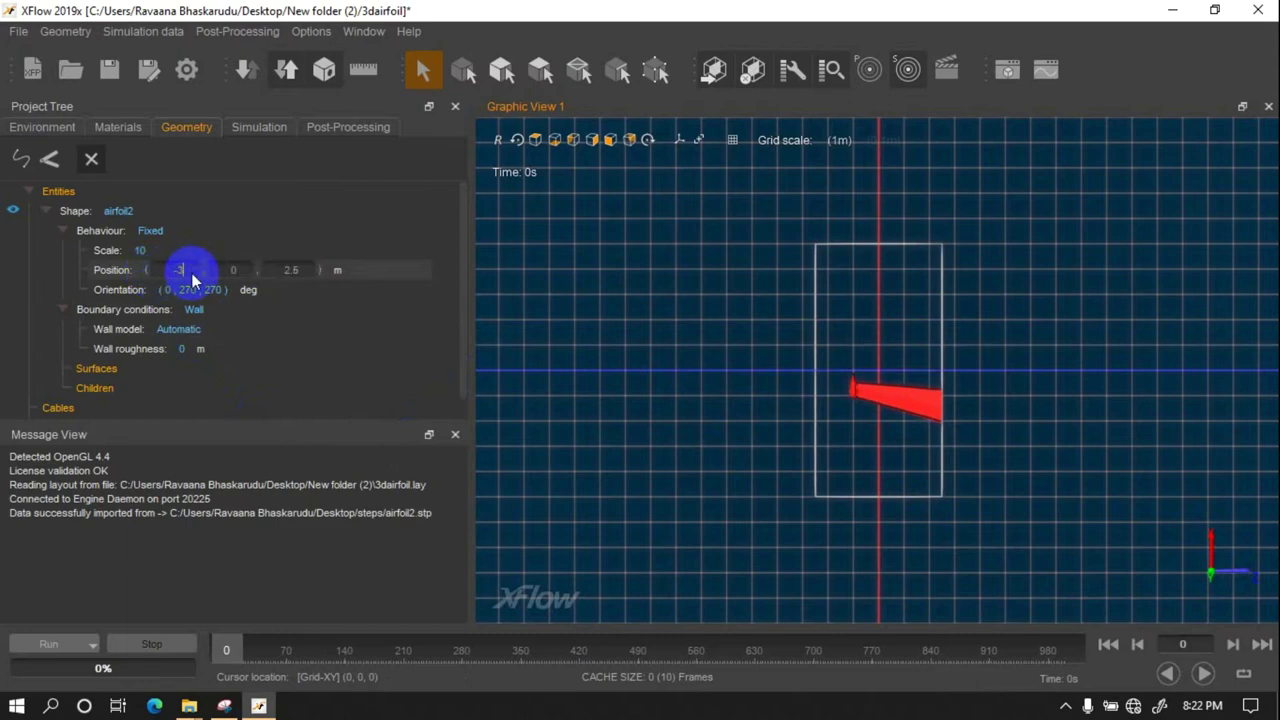
key(Return)
click(170, 270)
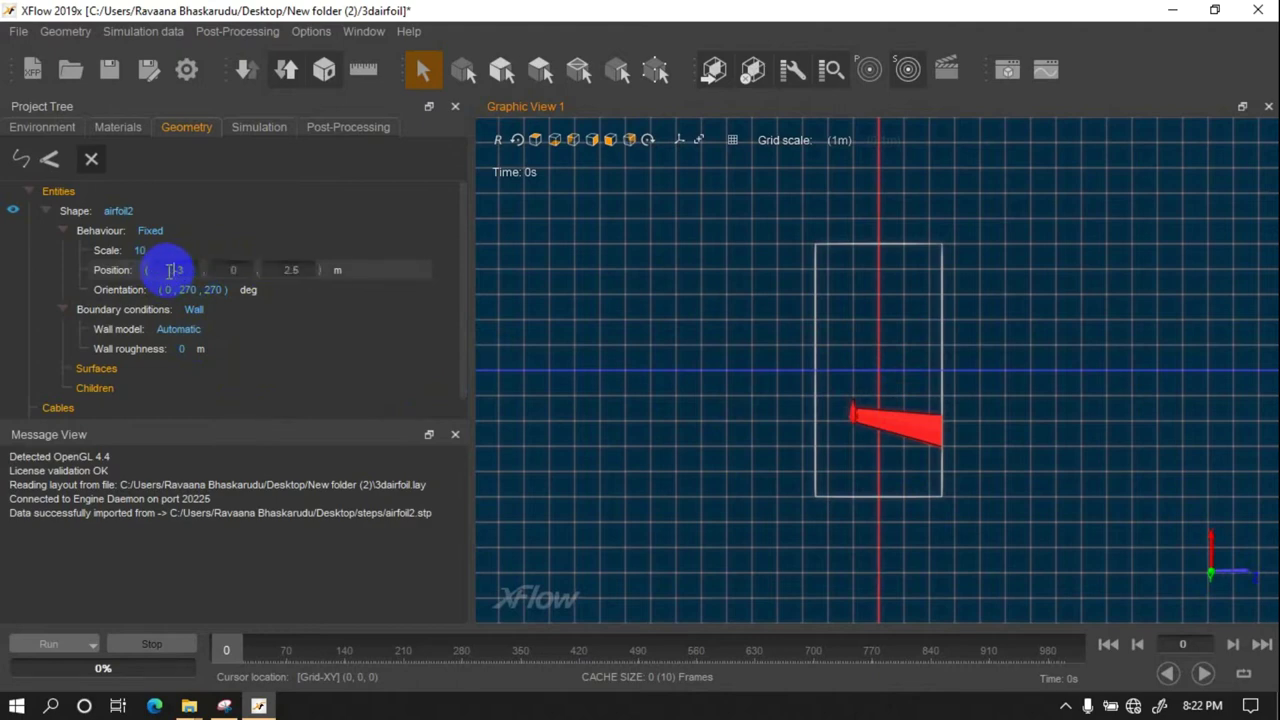
click(155, 251)
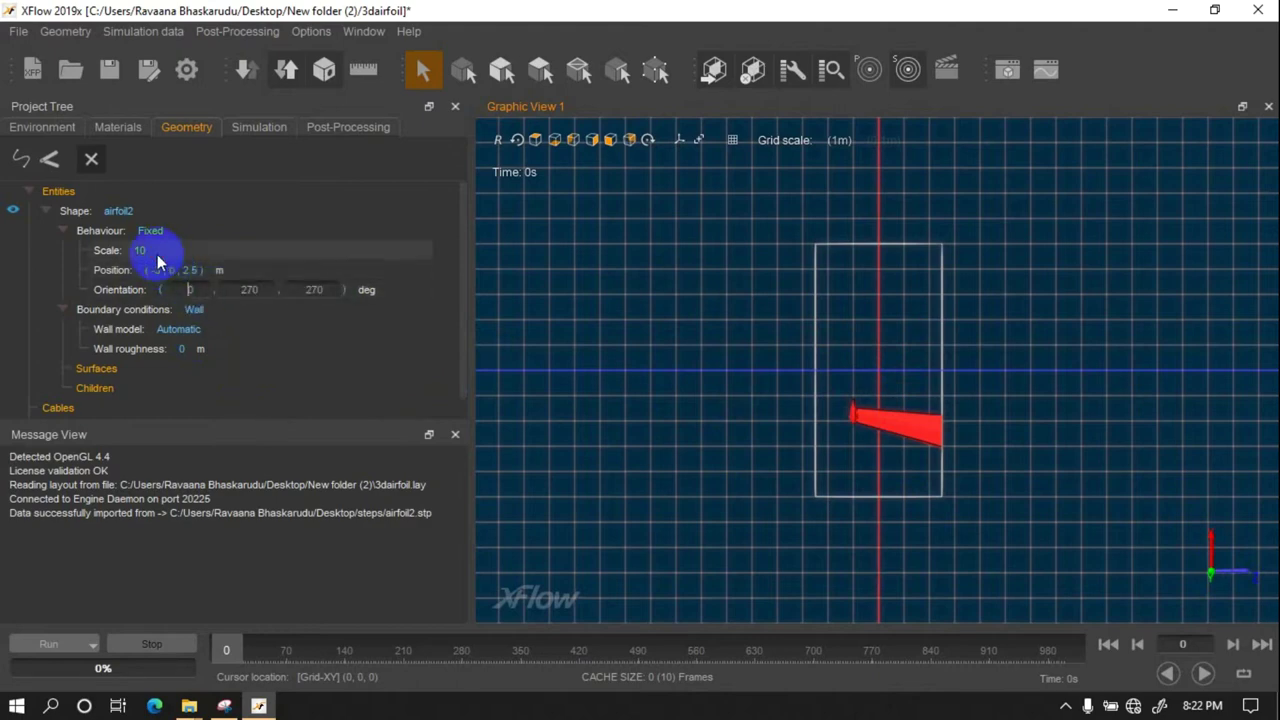
click(45, 128)
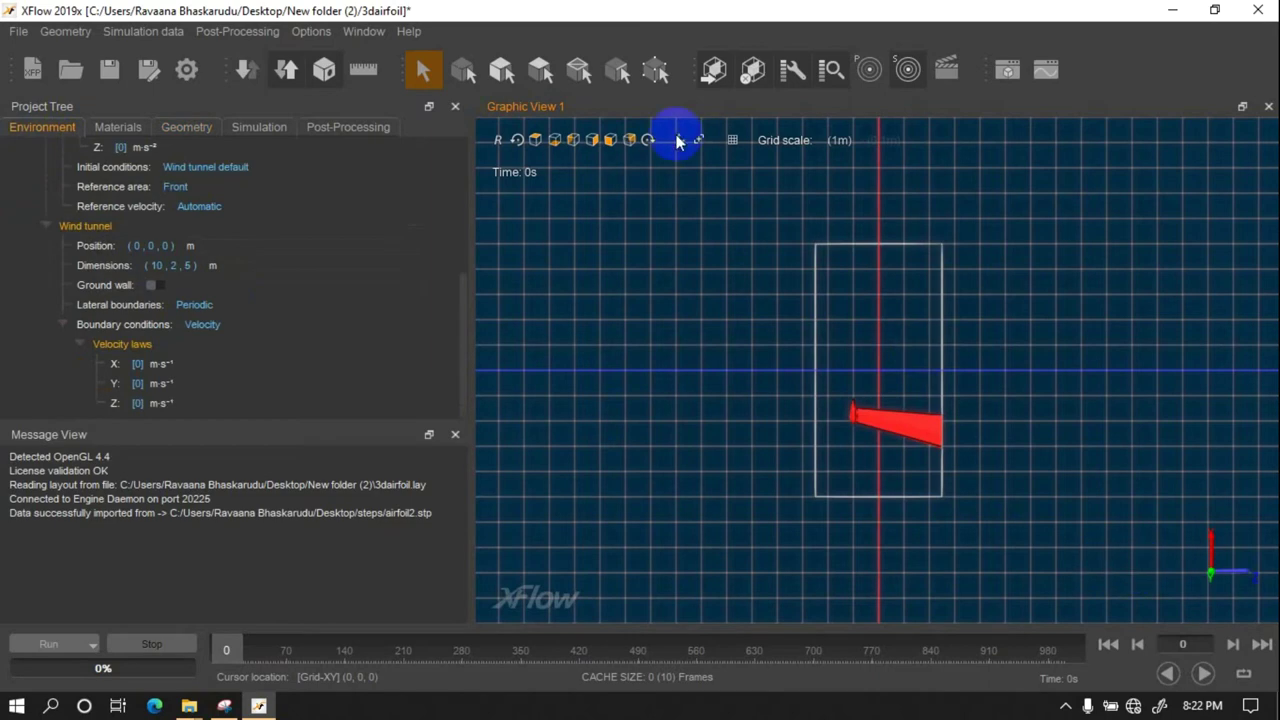
click(593, 139)
click(594, 140)
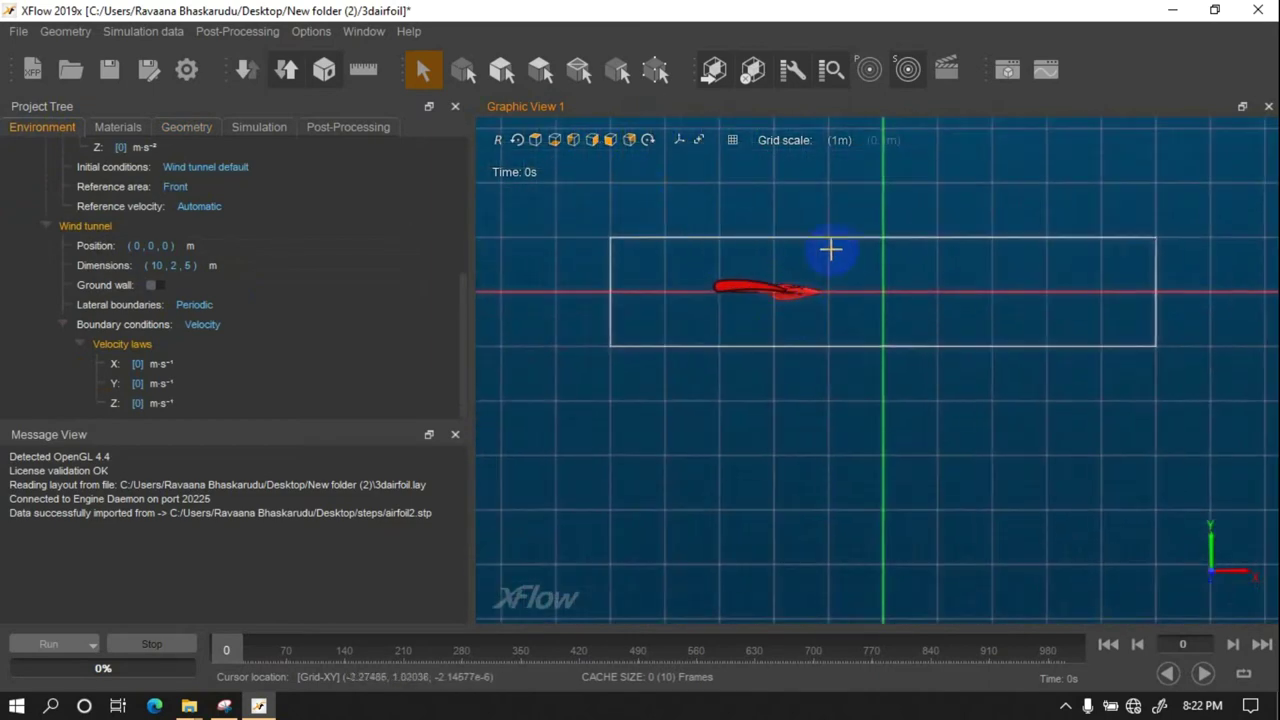
- Rename Material 1 to Air and set its dynamic viscosity to 0.01 Pa·s
drag(848, 254, 790, 297)
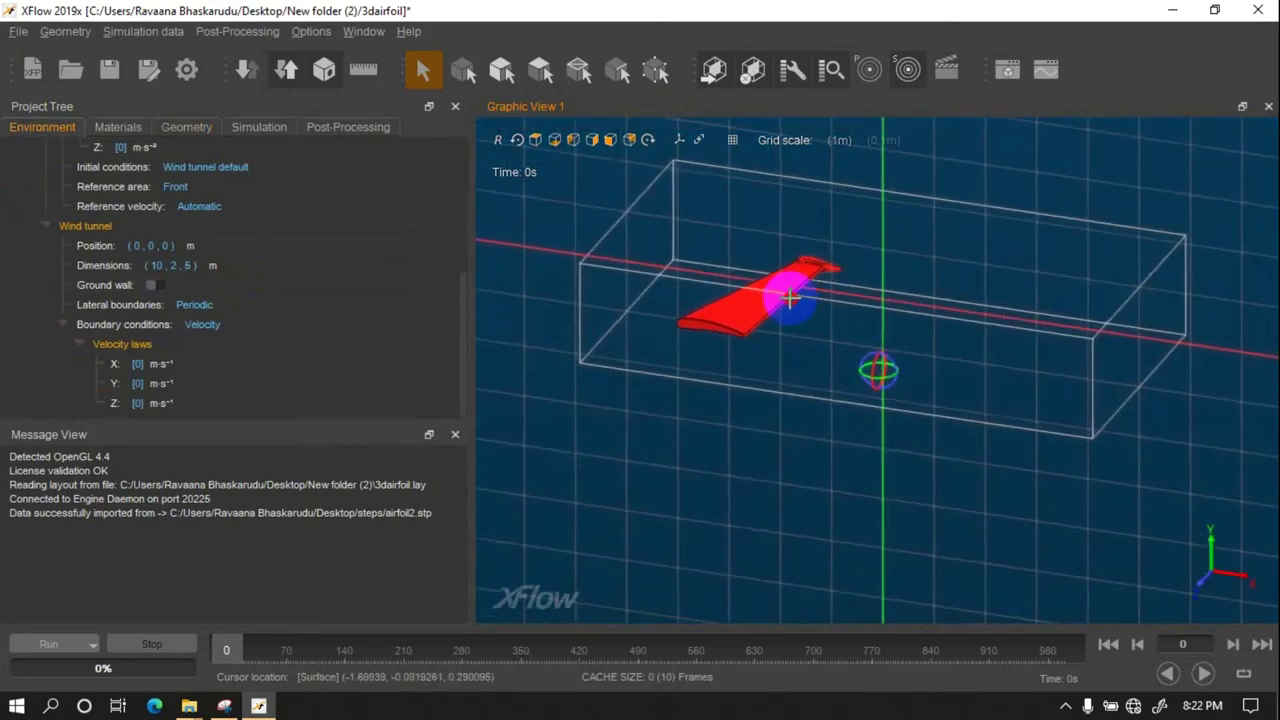
click(117, 127)
click(137, 190)
click(137, 188)
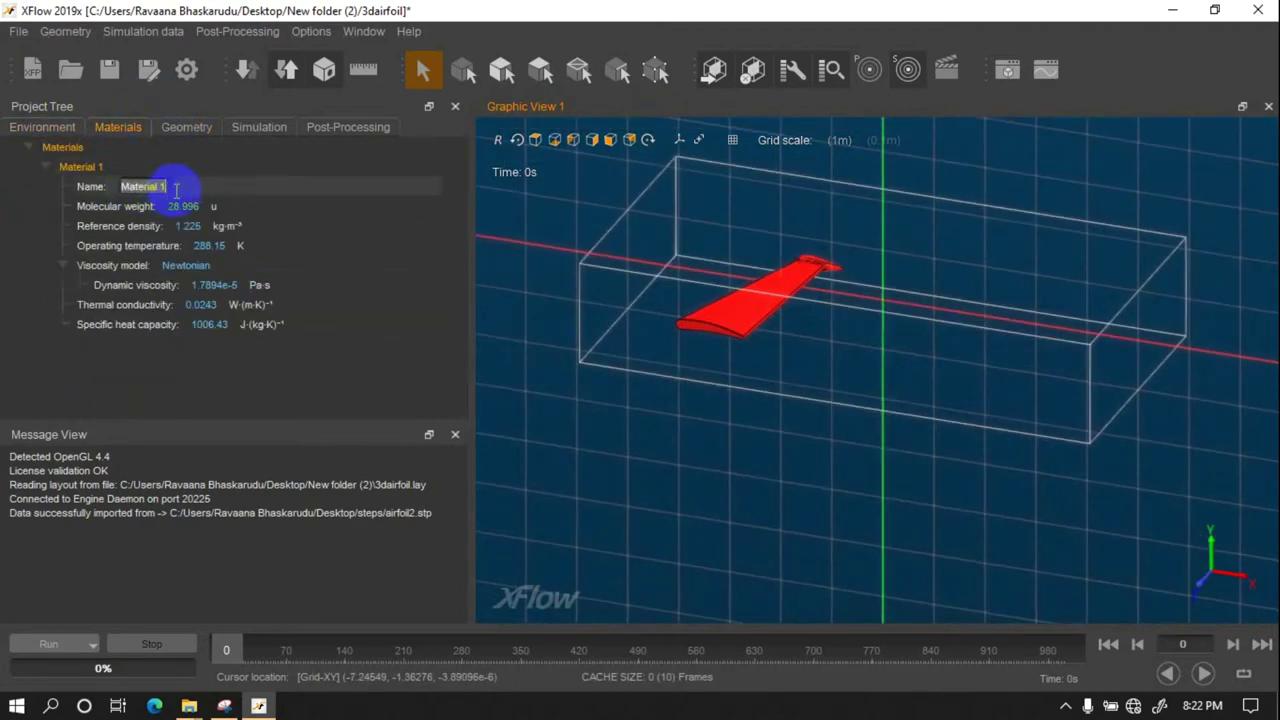
text(Air)
key(Return)
click(210, 287)
click(216, 287)
text(0.01)
key(Return)
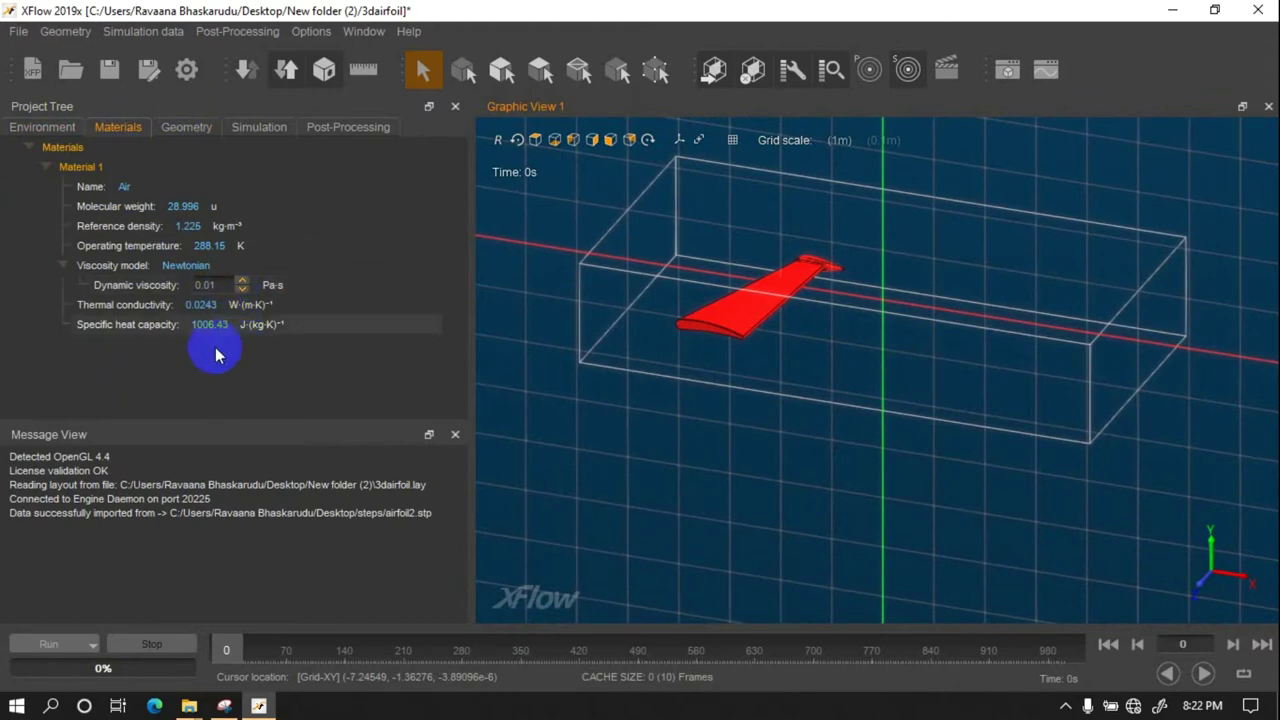
- Set the wind tunnel's X velocity law to 10 m/s
click(47, 124)
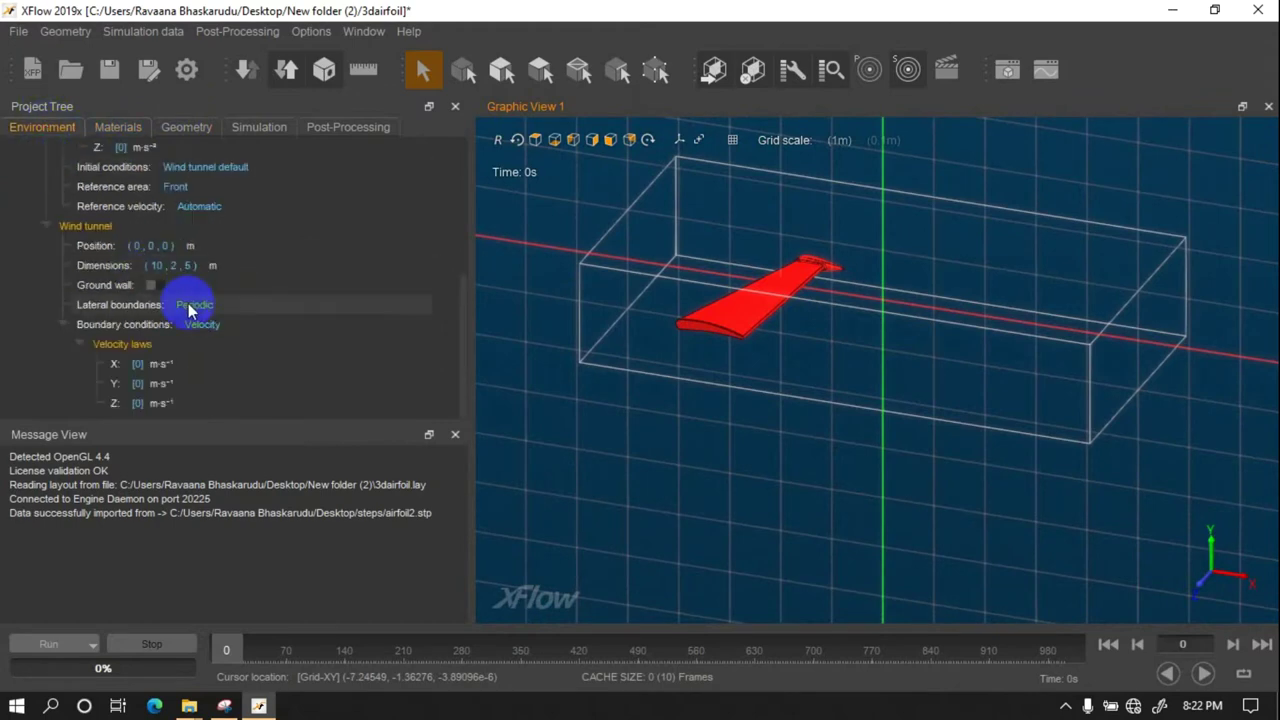
click(152, 285)
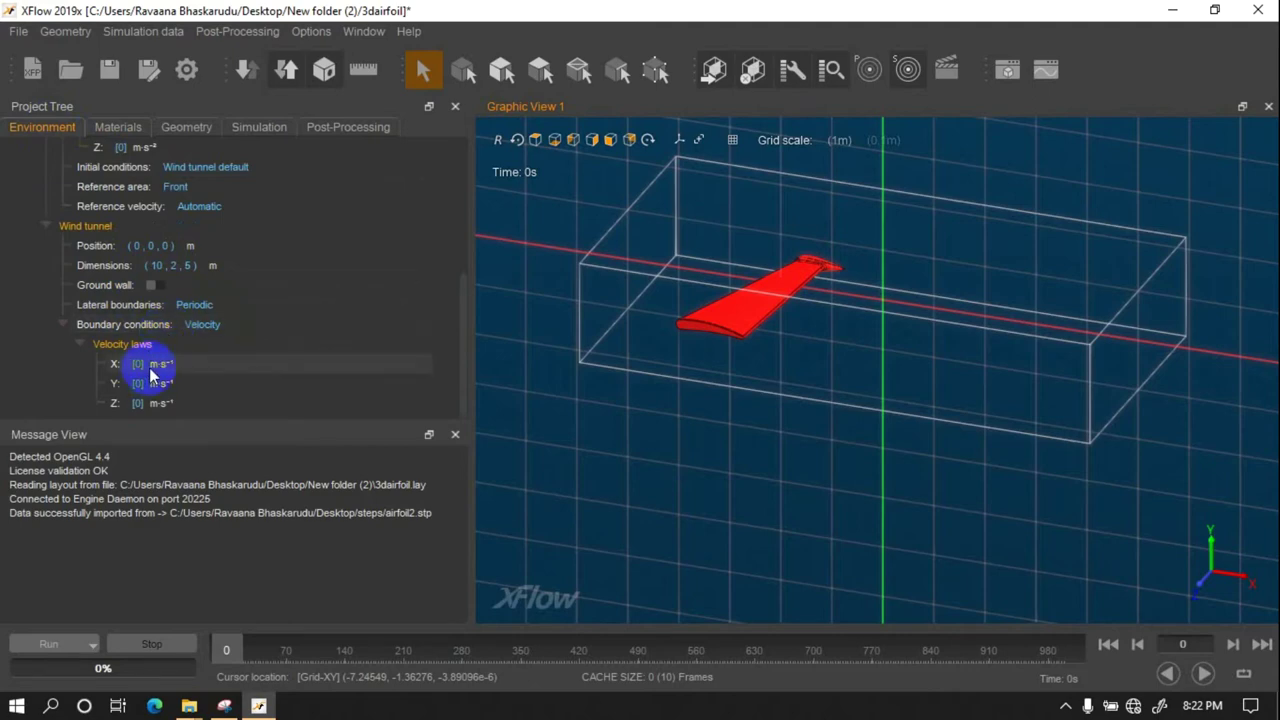
click(155, 368)
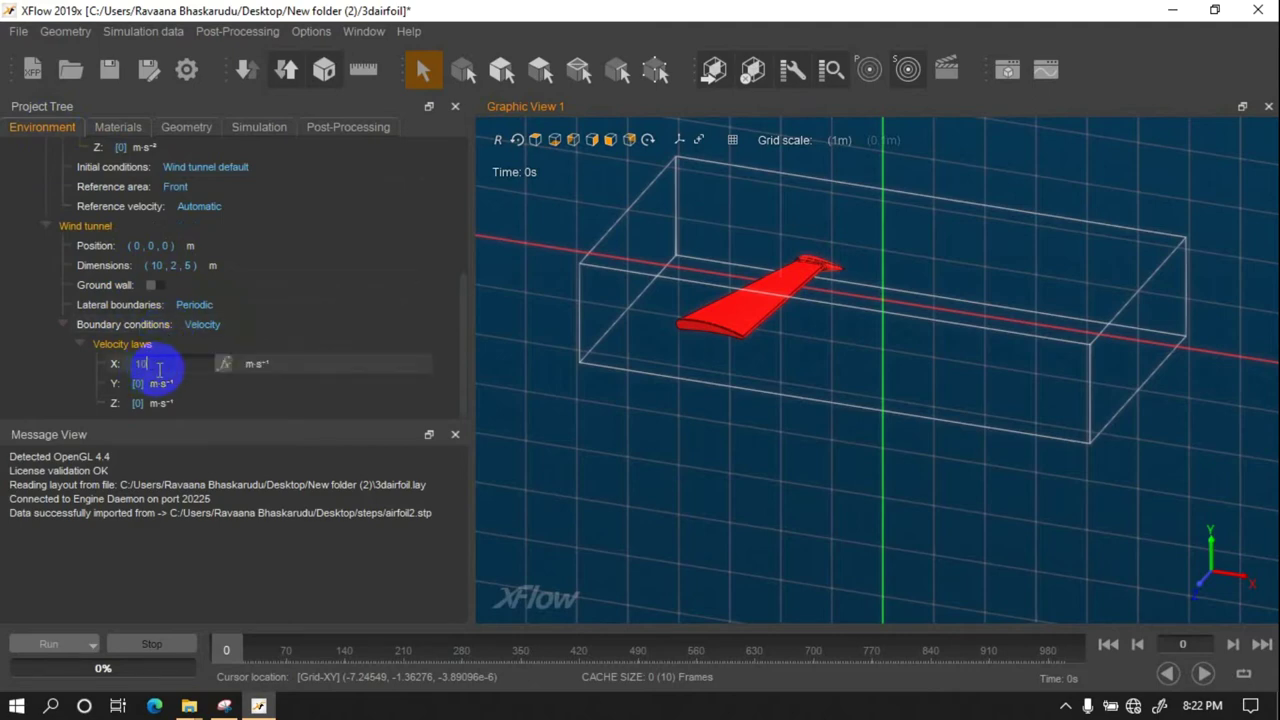
key(Tab)
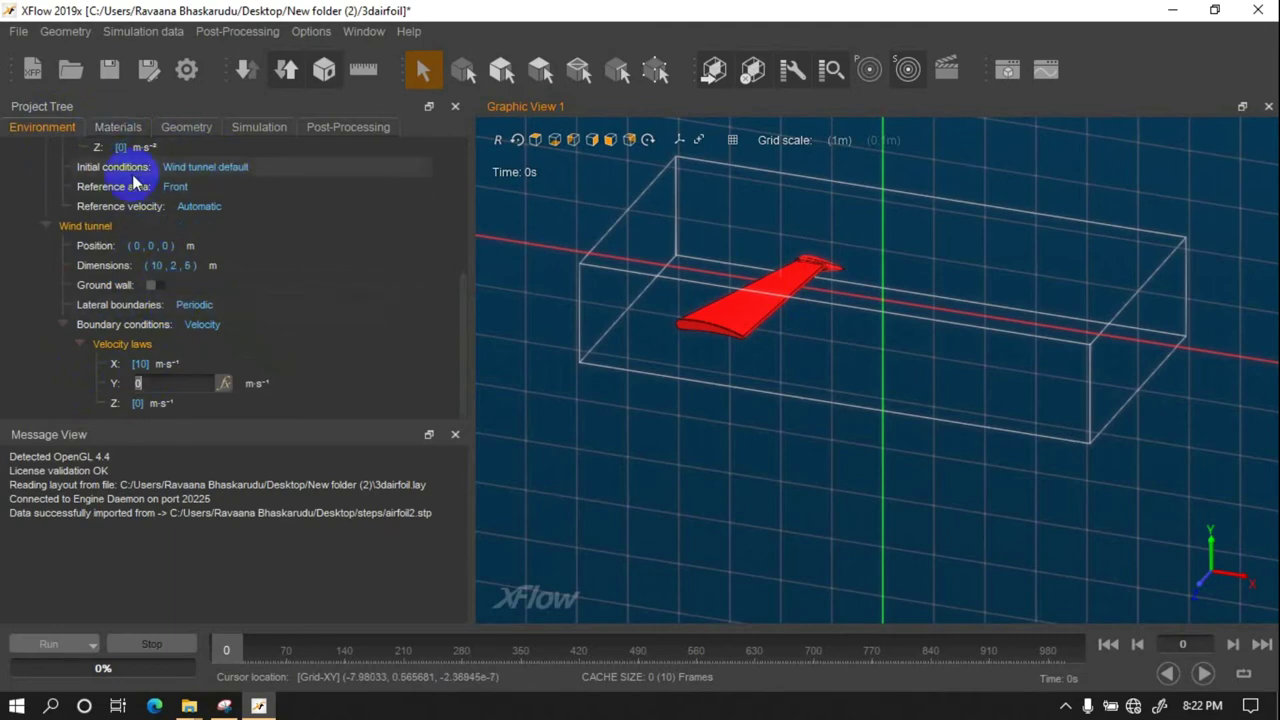
scroll(186, 253, up, 2)
scroll(183, 240, up, 3)
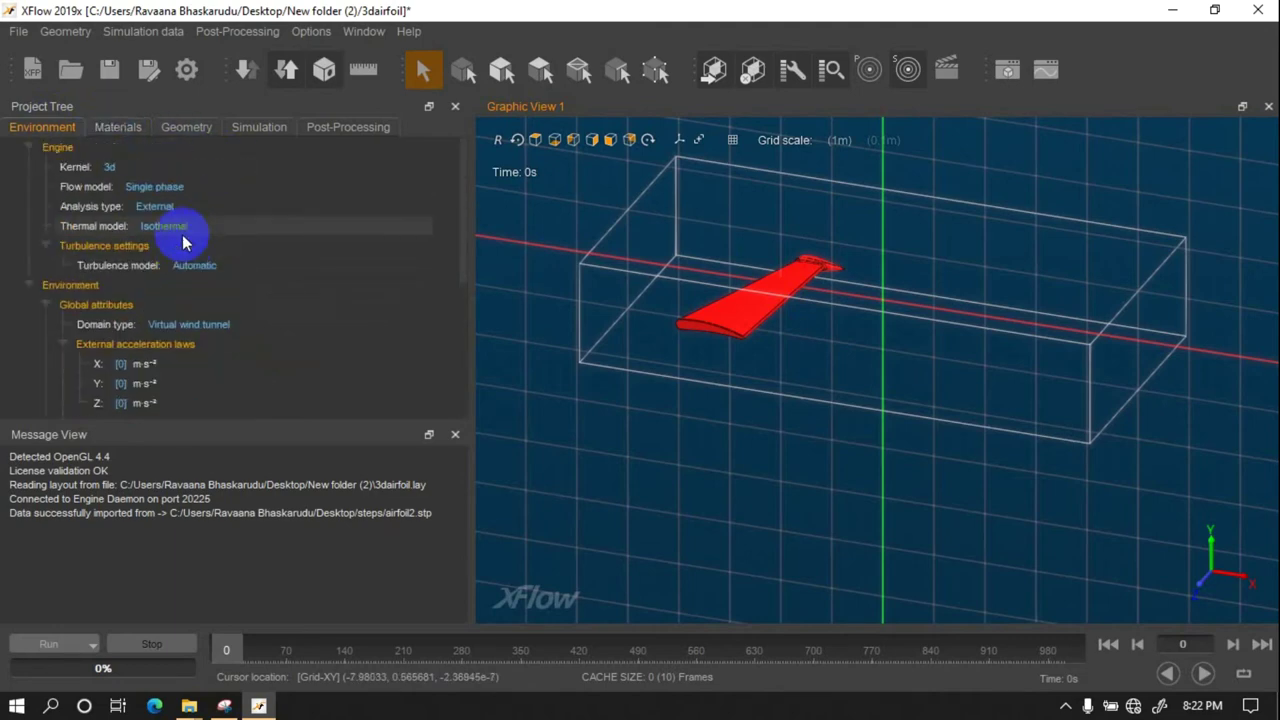
click(127, 140)
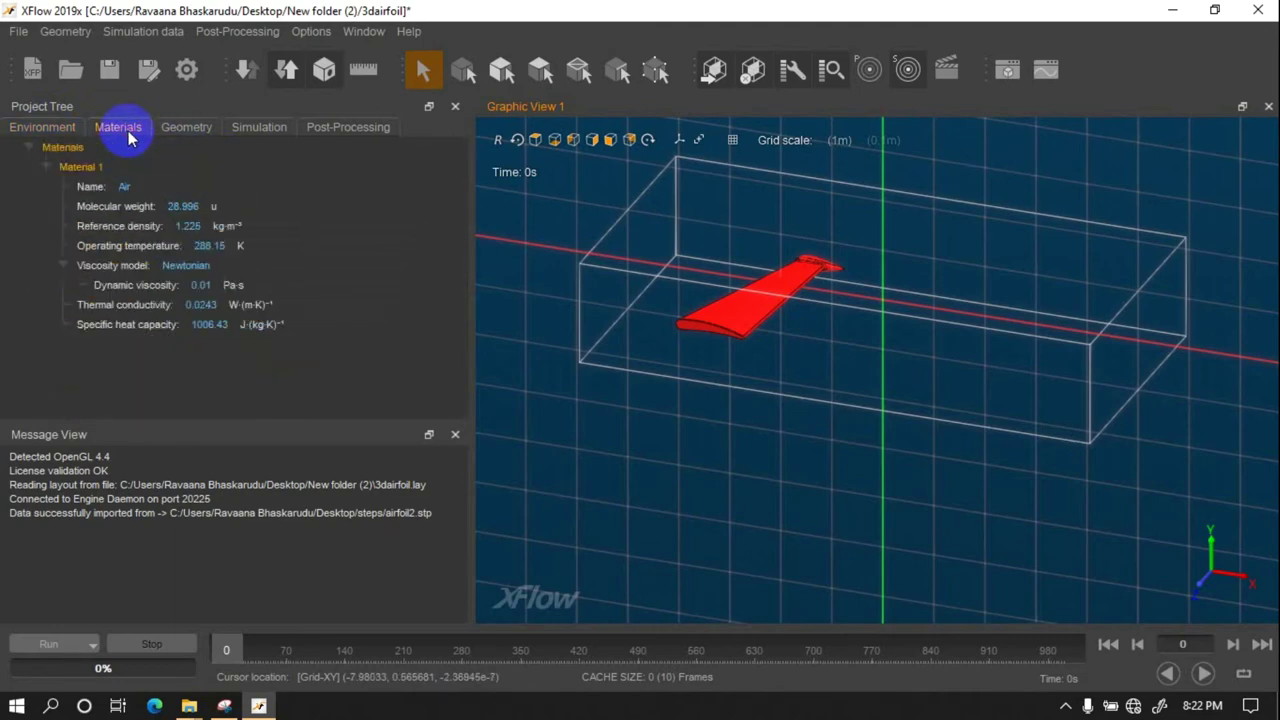
- Confirm airfoil2 keeps the Wall boundary condition with an Automatic wall model
click(185, 138)
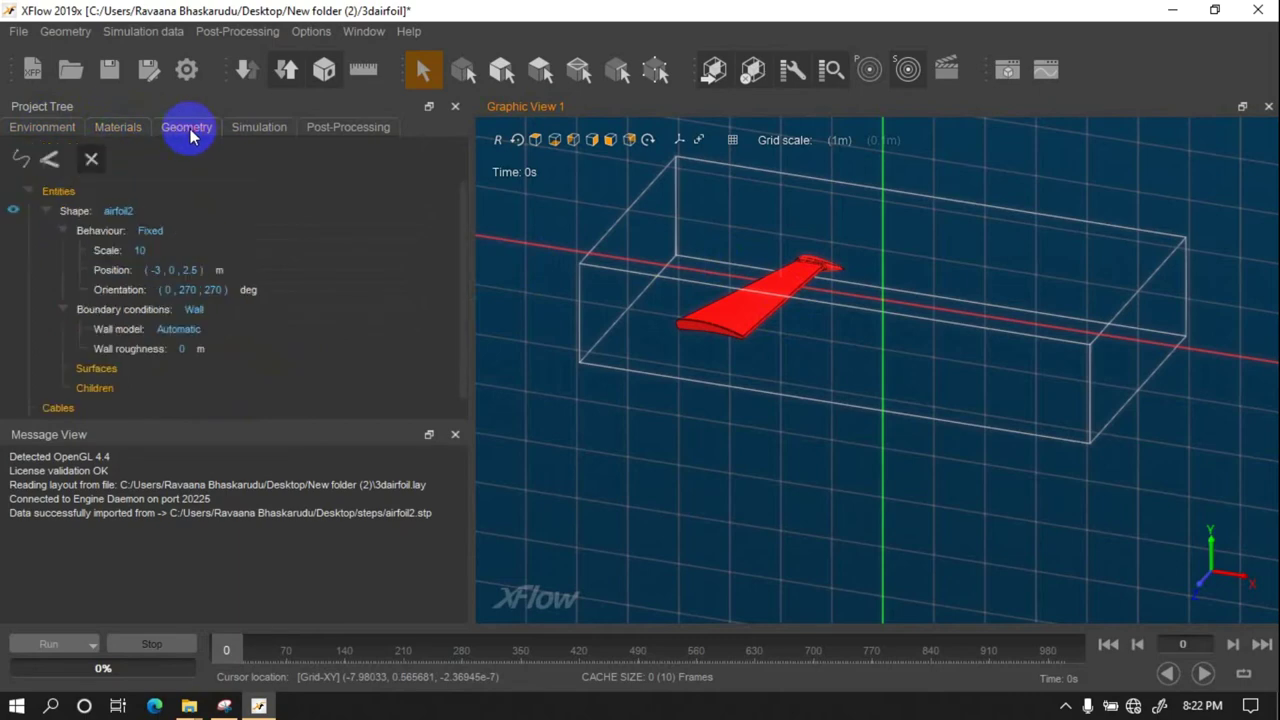
click(46, 211)
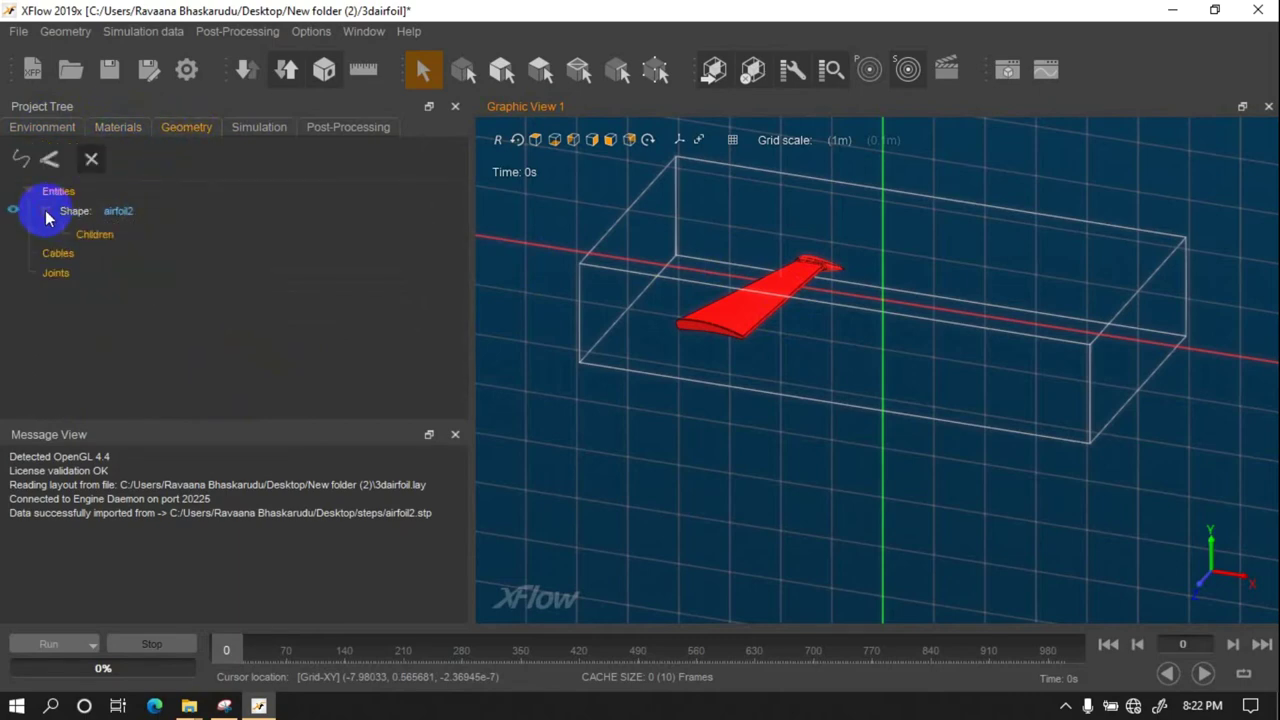
click(46, 210)
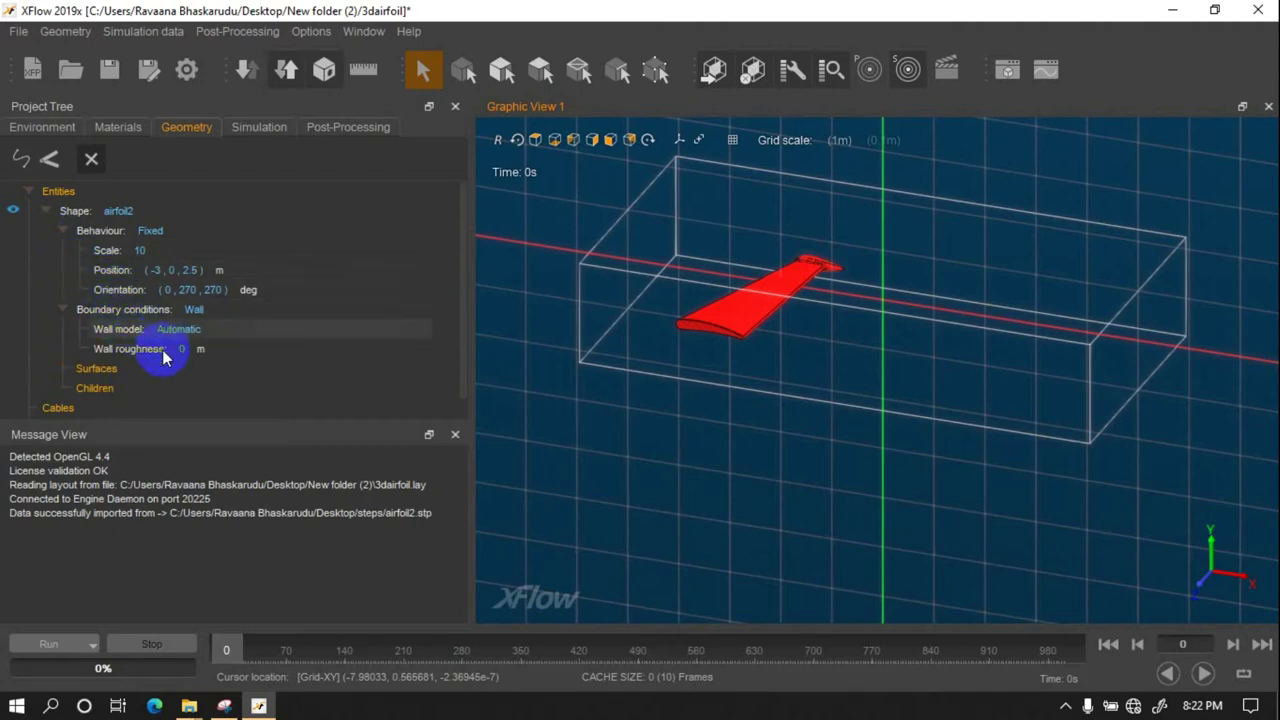
click(210, 316)
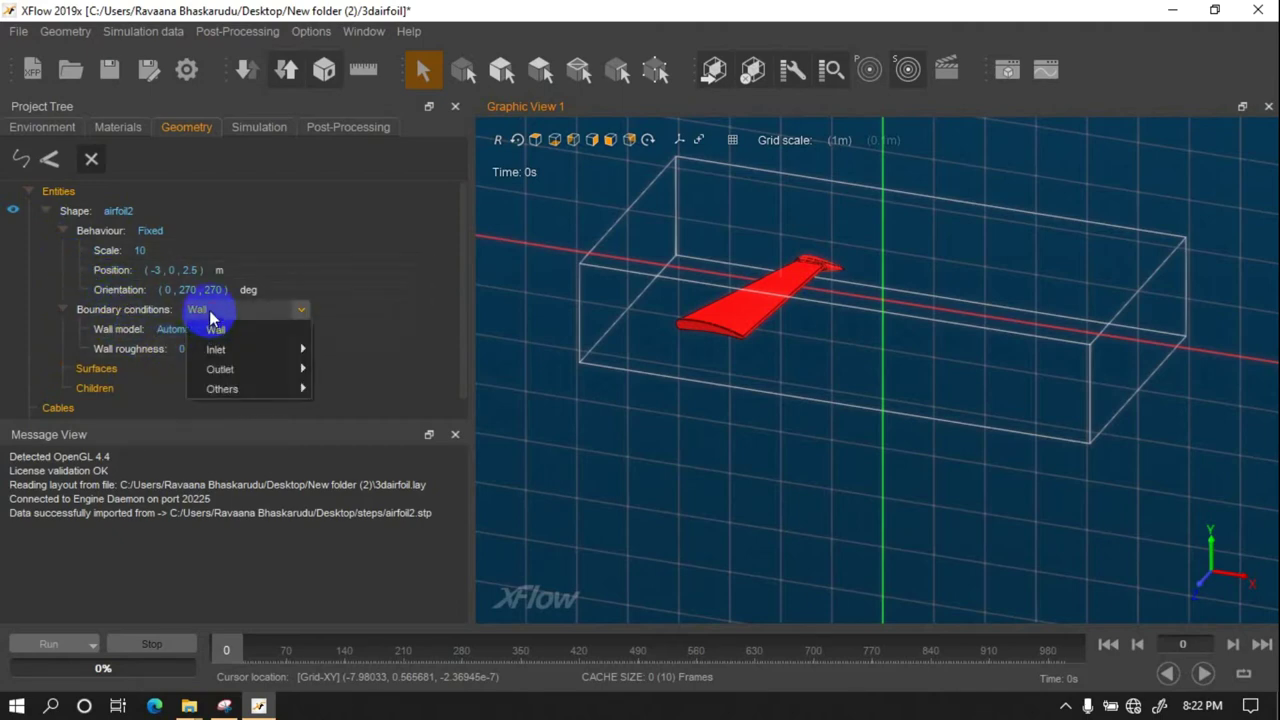
click(20, 312)
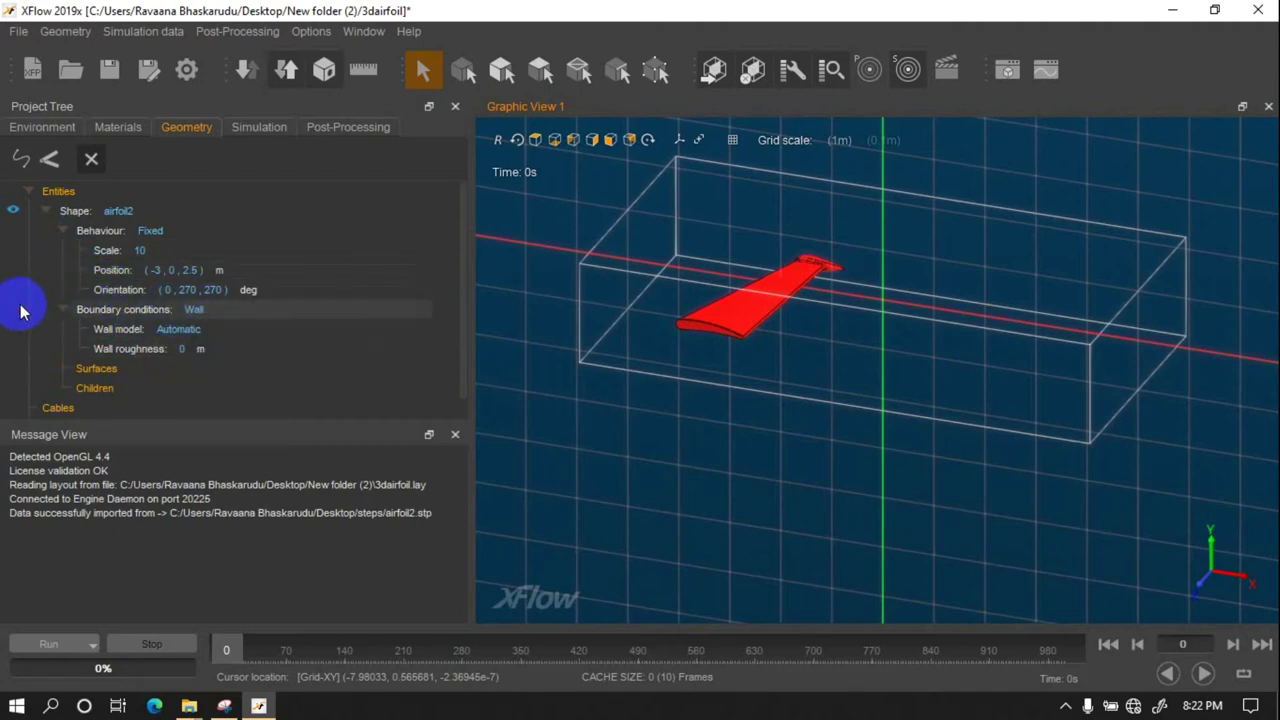
click(241, 127)
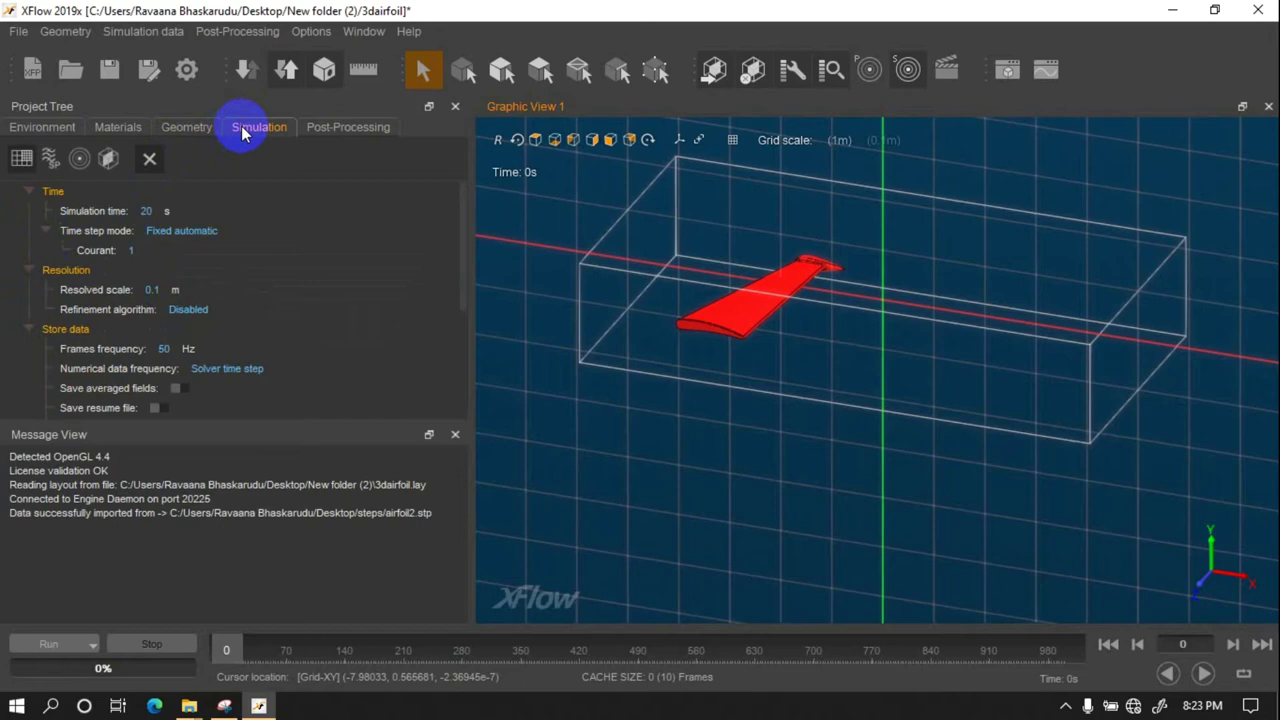
- Set simulation time to 2 s, keep Fixed automatic time step, and resolved scale 0.01 m
double_click(152, 211)
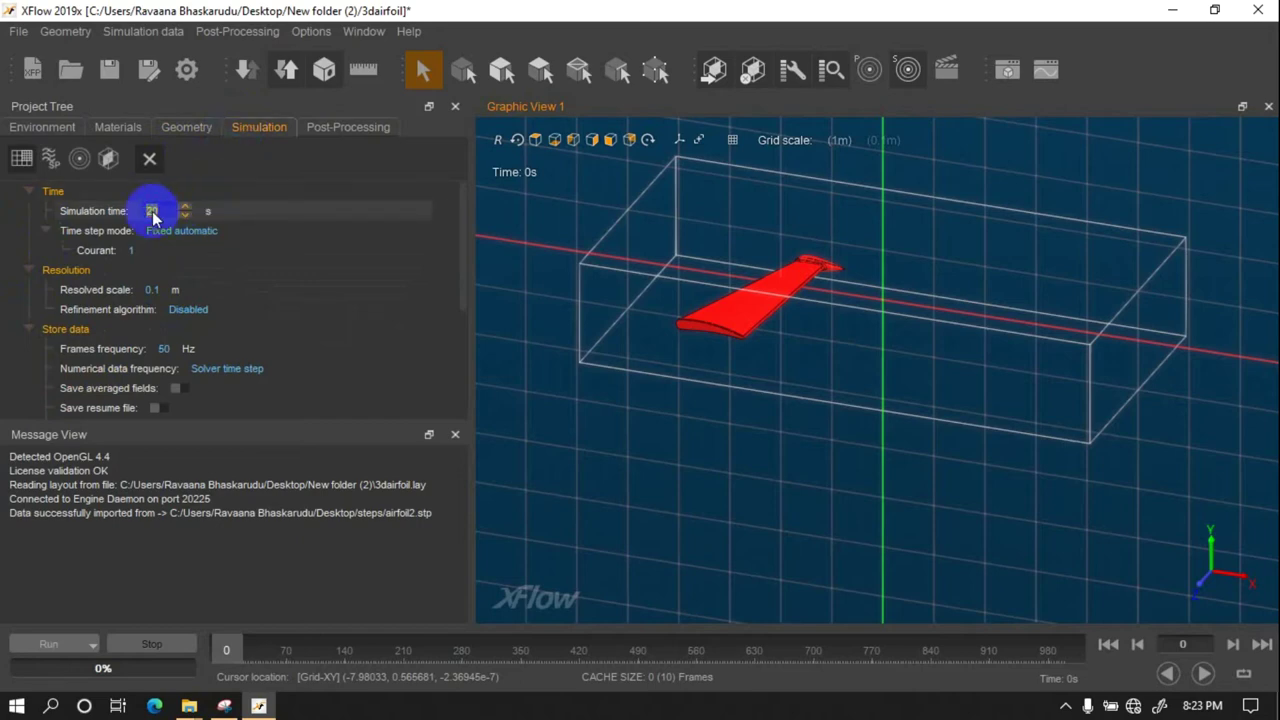
text(2)
click(160, 228)
click(161, 228)
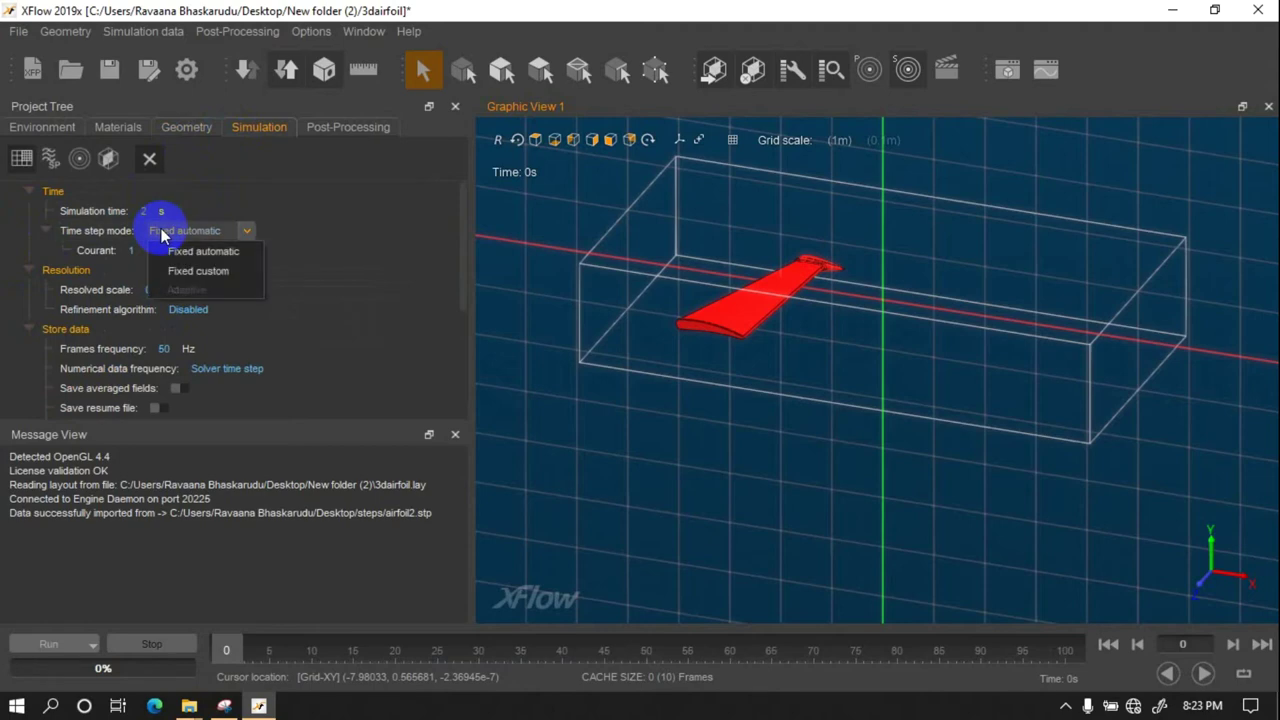
double_click(141, 253)
click(180, 230)
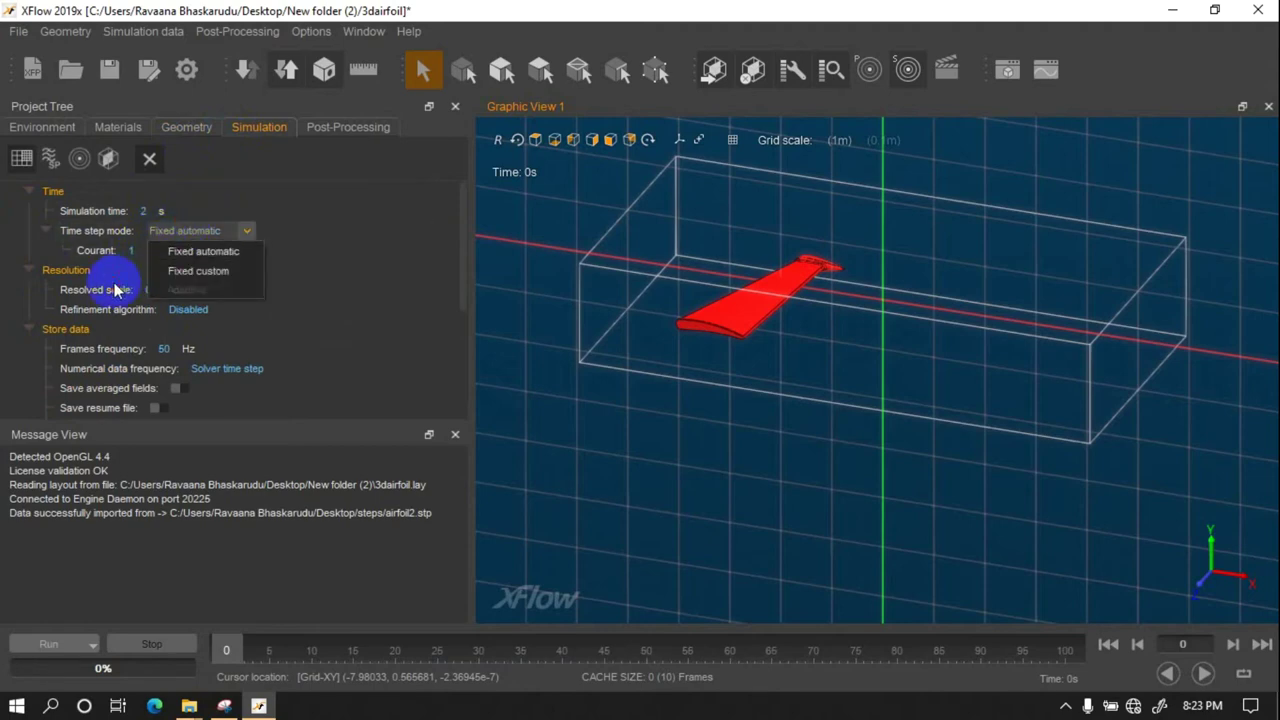
click(158, 289)
text(0)
key(Return)
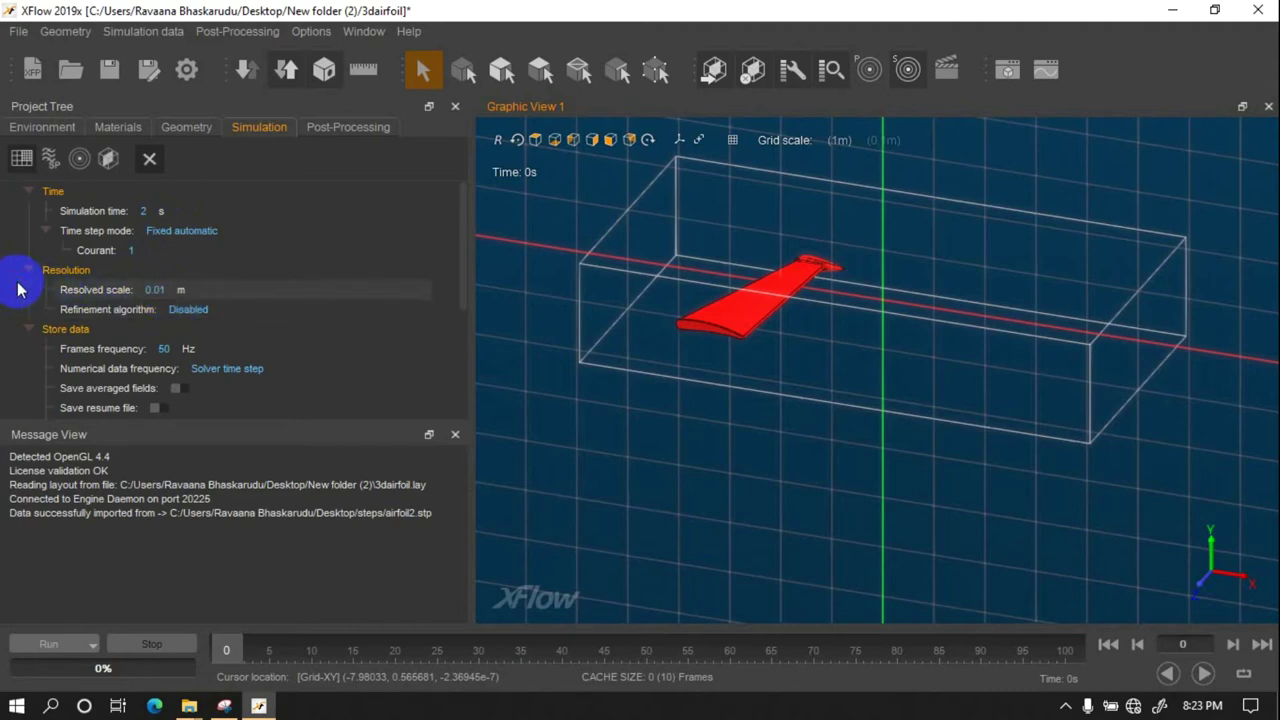
- Start the computation, accepting to save the project first
click(70, 645)
click(80, 580)
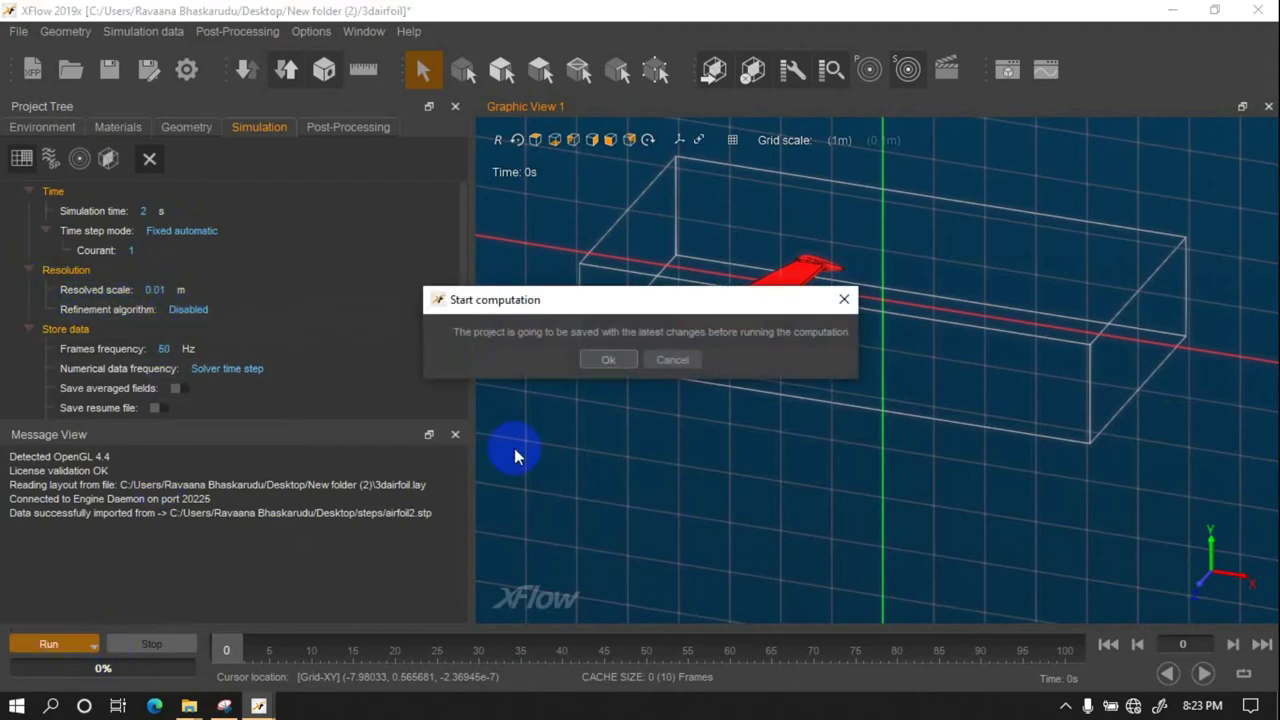
click(600, 360)
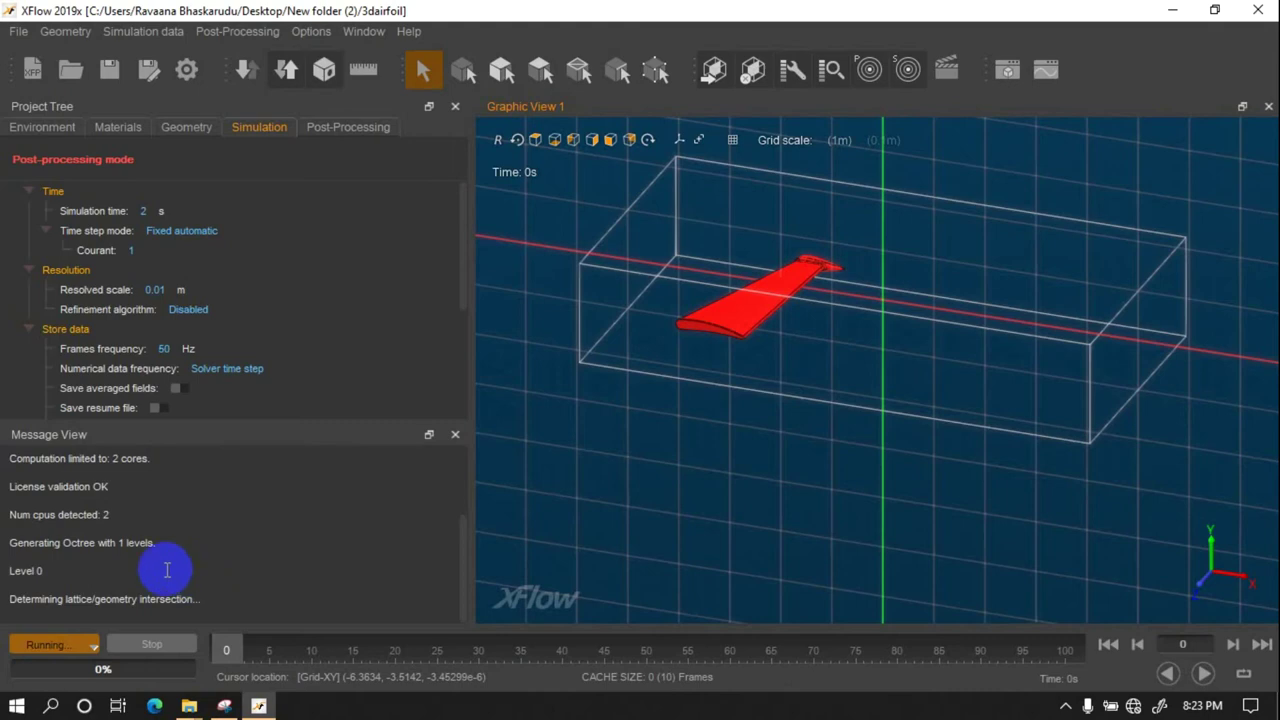
- Stop the running computation to edit the project setup again
click(172, 293)
click(619, 395)
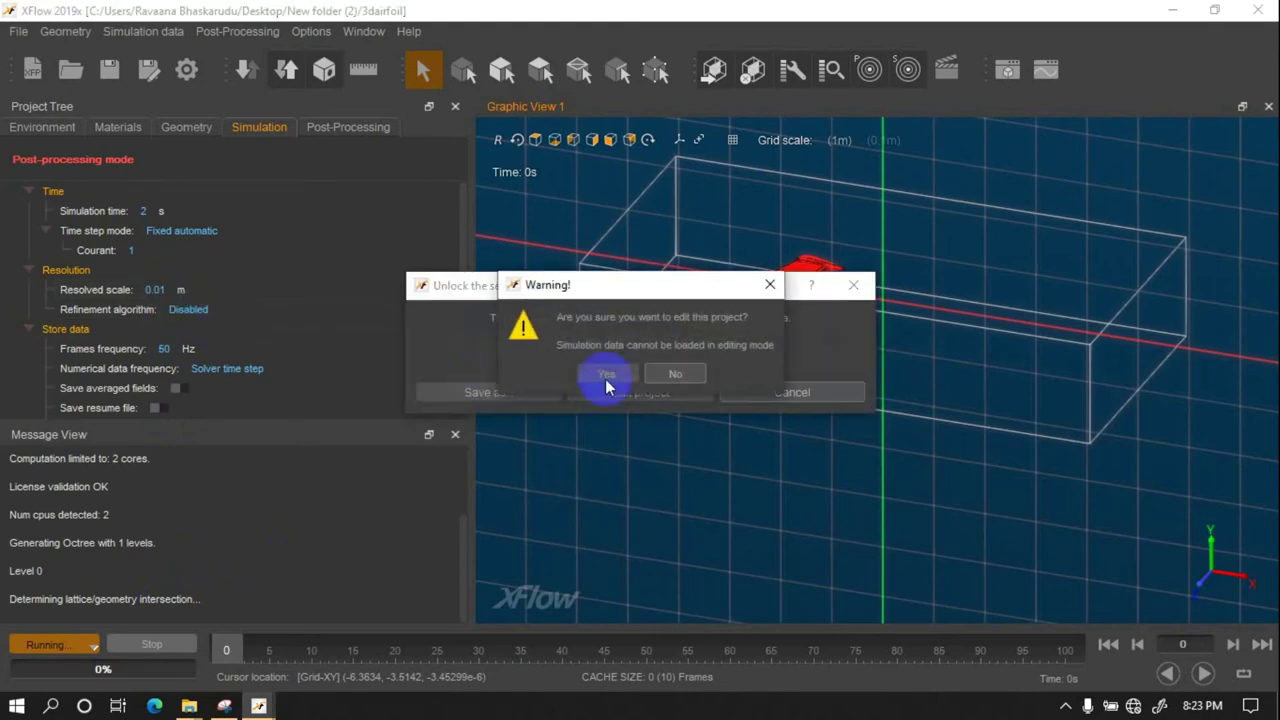
key(Return)
click(595, 357)
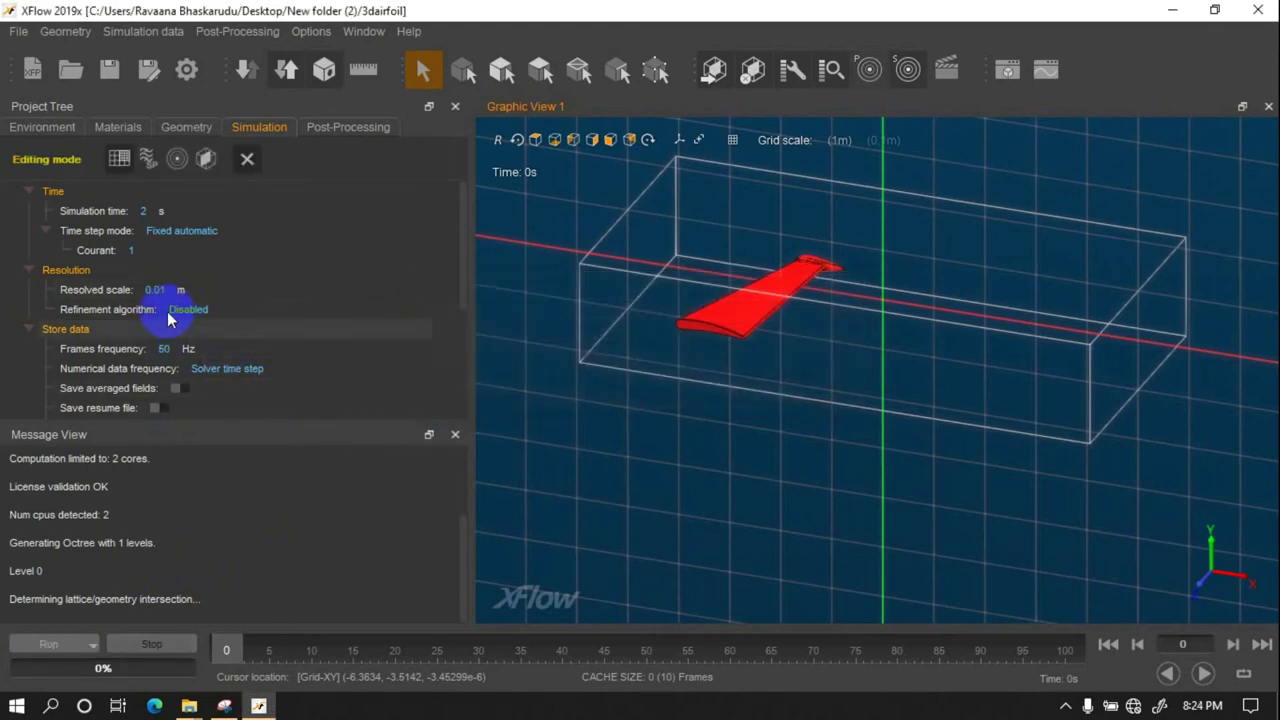
- Change the resolved scale from 0.01 m to 0.025 m
click(158, 290)
click(168, 289)
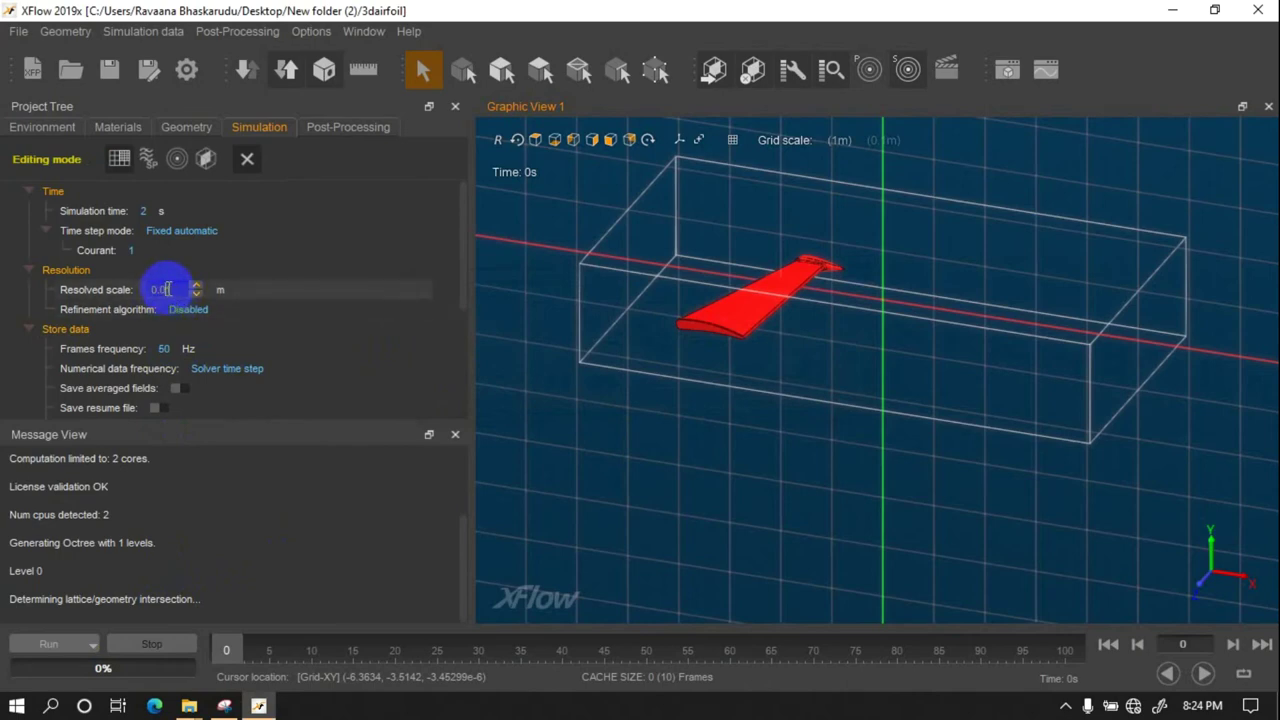
drag(166, 289, 180, 296)
text(25)
key(Return)
- Restart the computation, saving the project before it runs
click(84, 642)
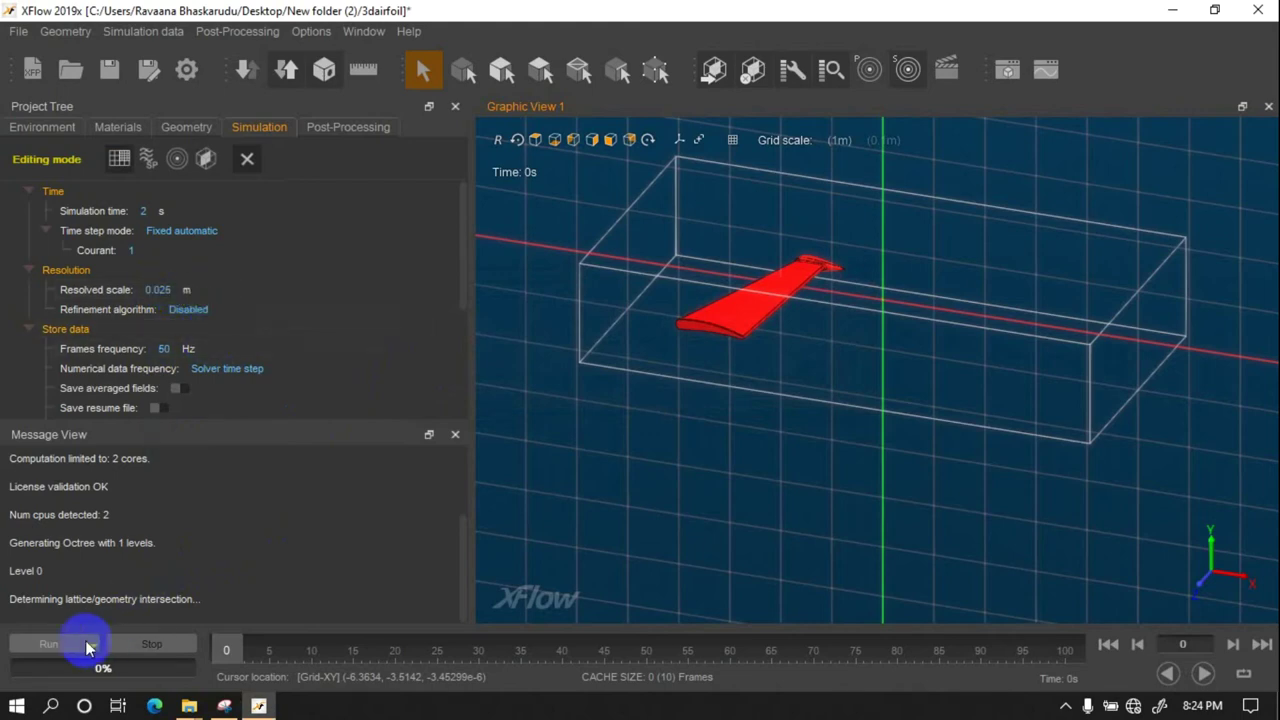
click(86, 574)
click(610, 359)
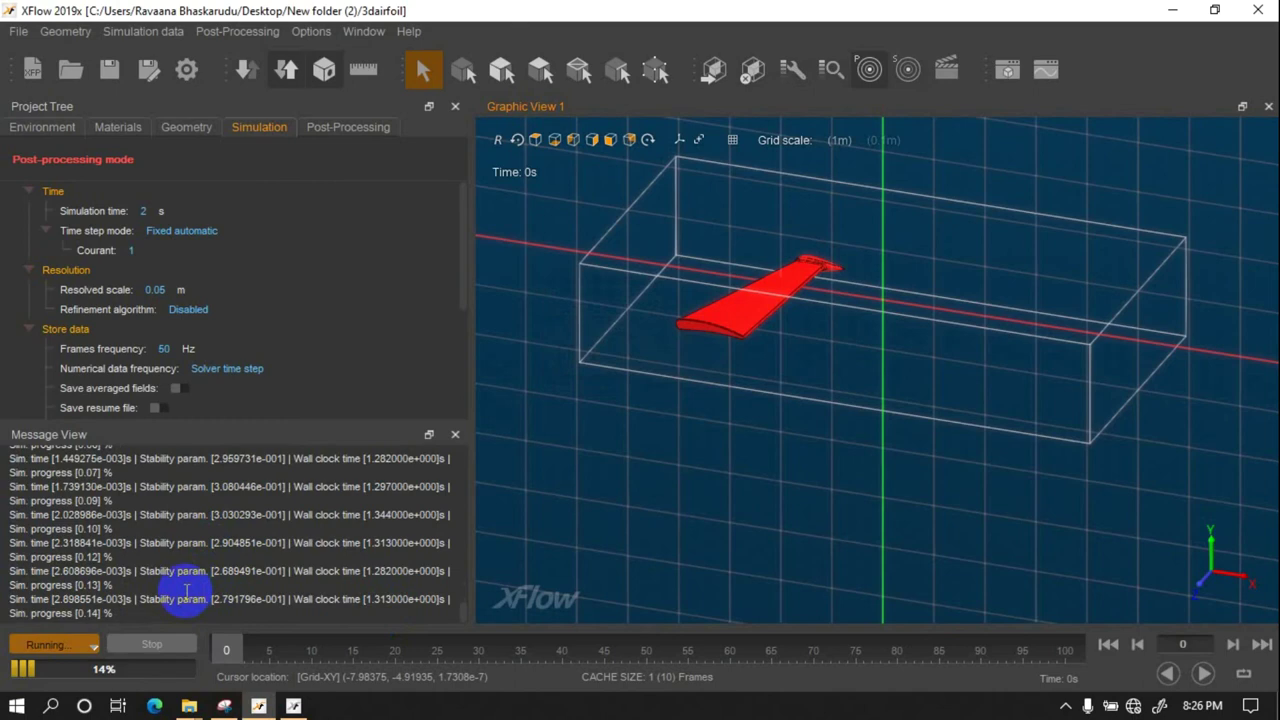
- Bring up the velocity cutting plane (0.126–13.974 m/s) at 0.02 s while computation continues
click(1065, 705)
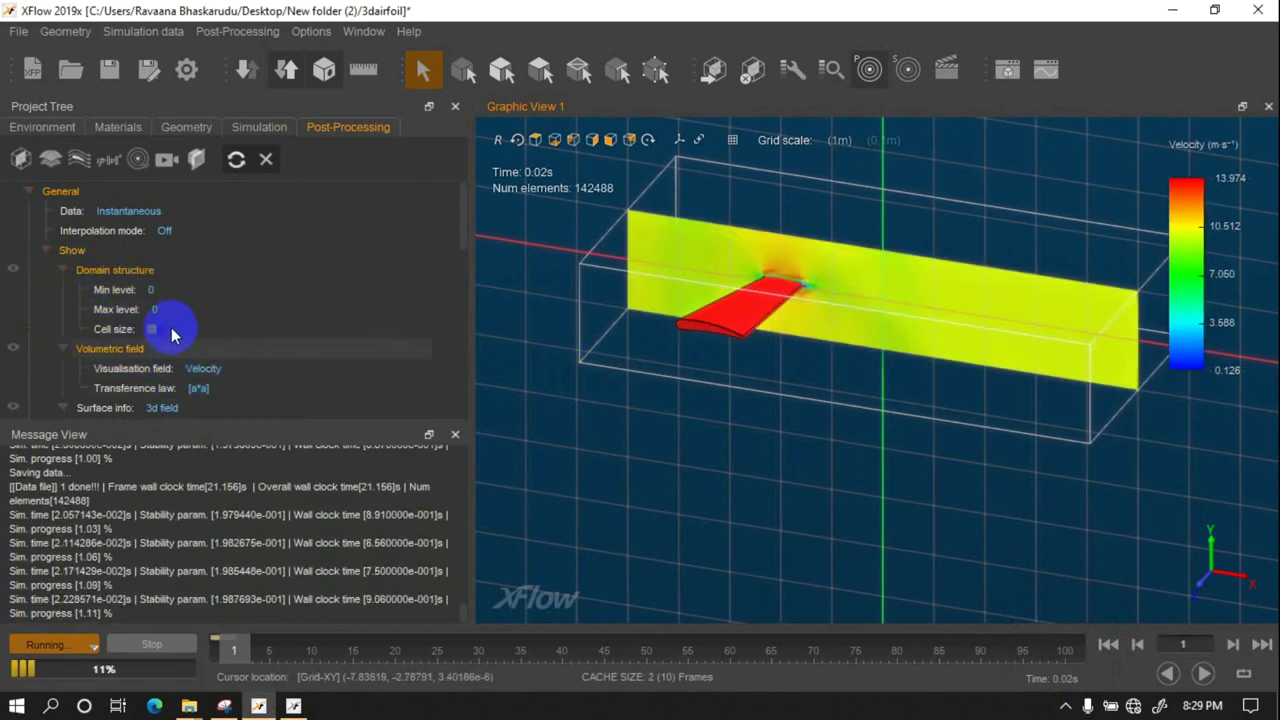
- Slide Cutting plane 1 along the wing span, then check the Resolution and Shapes refinement settings
scroll(172, 330, down, 1)
scroll(175, 331, down, 4)
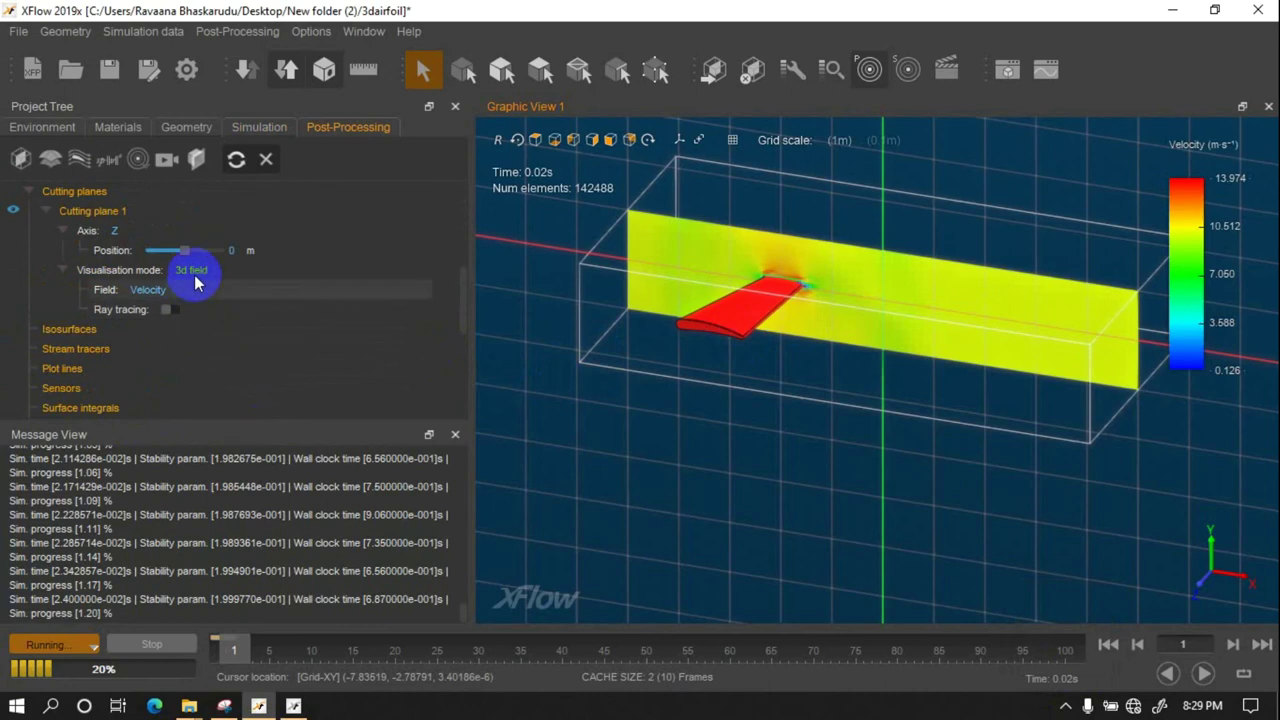
mouse_move(187, 252)
mouse_down()
mouse_move(197, 258)
mouse_move(165, 268)
mouse_move(193, 268)
mouse_move(162, 257)
mouse_move(155, 277)
mouse_move(166, 264)
mouse_move(223, 271)
mouse_up()
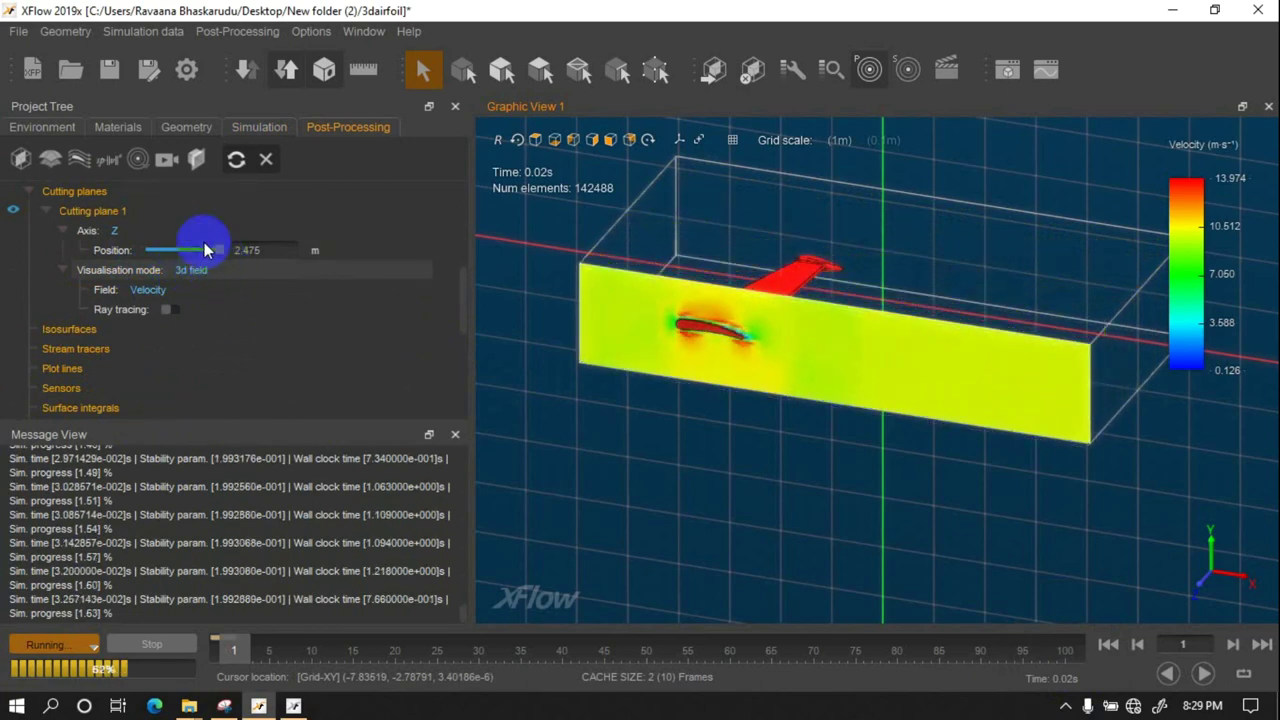
click(259, 129)
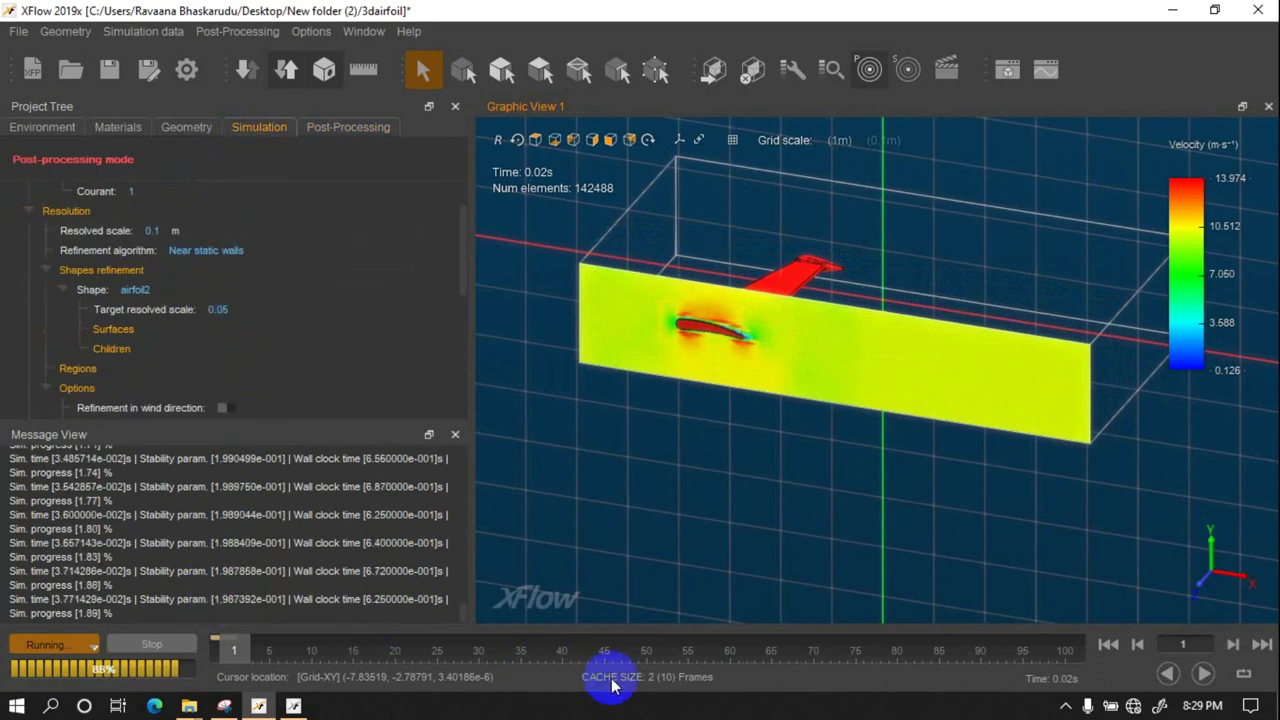
click(1065, 705)
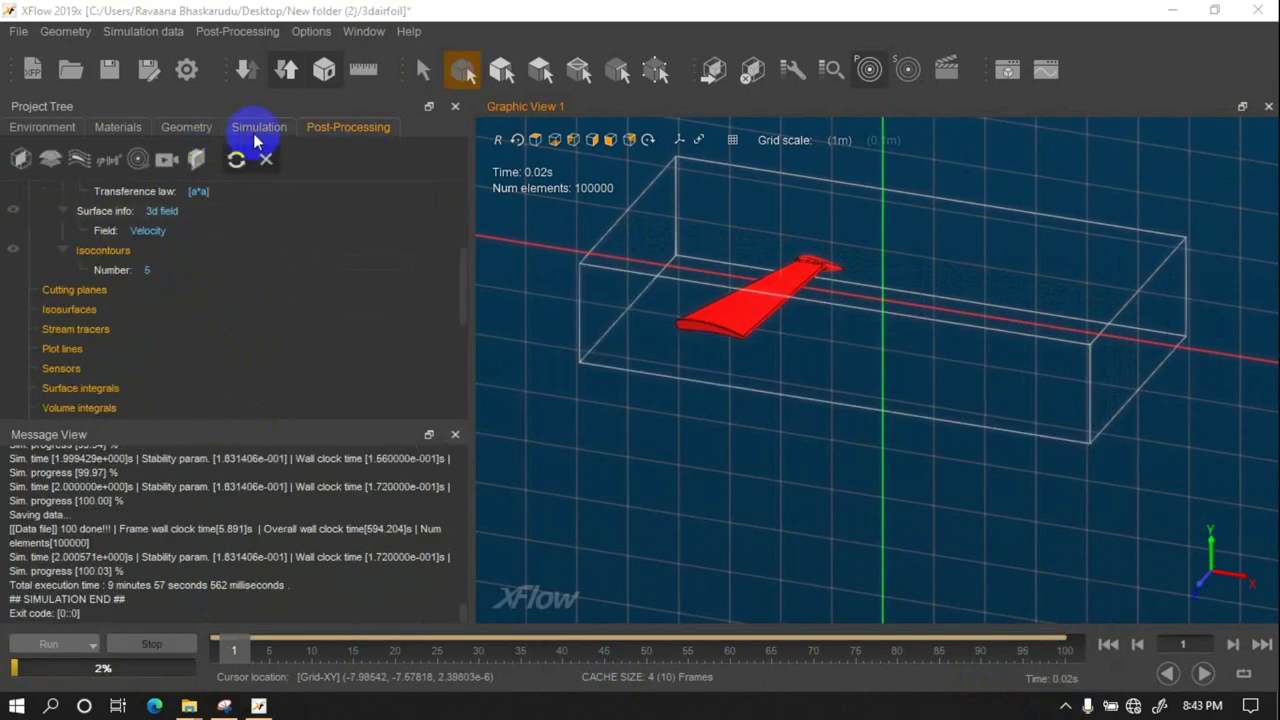
- Add a new velocity cutting plane, replay results from the first frame, and position it at Z = 1.15 m
right_click(88, 296)
click(115, 298)
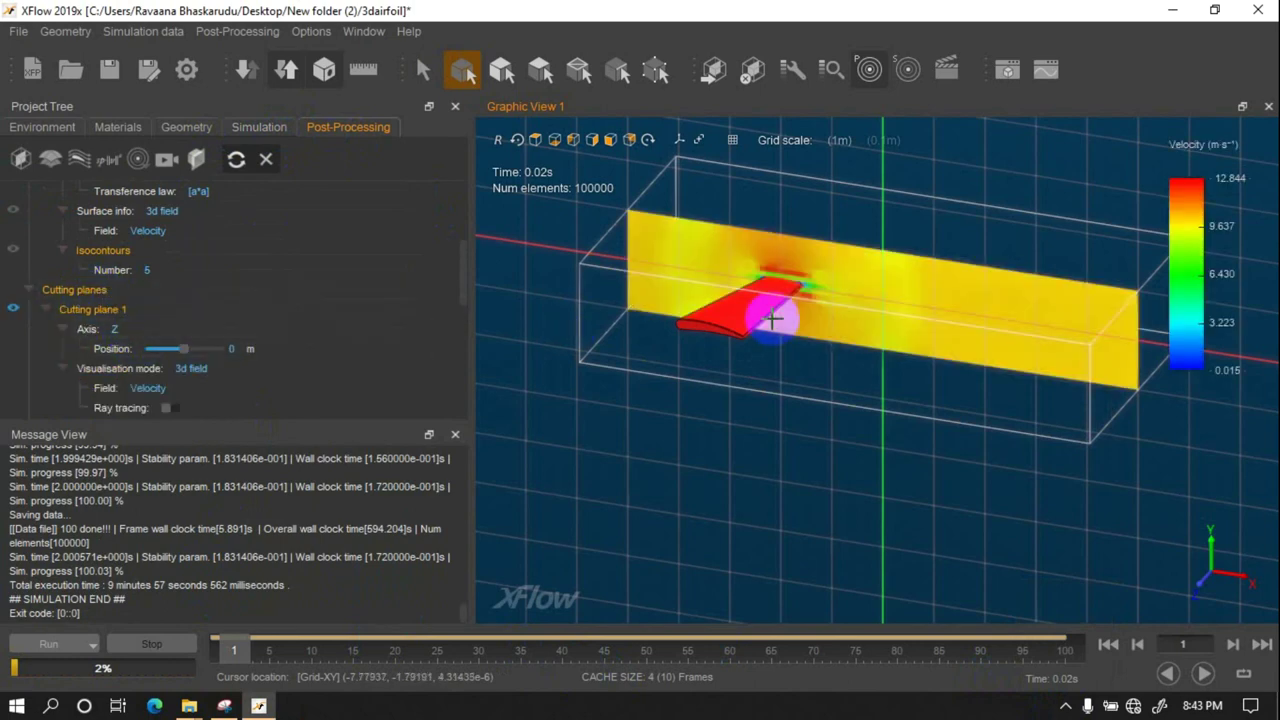
click(1108, 643)
click(1200, 674)
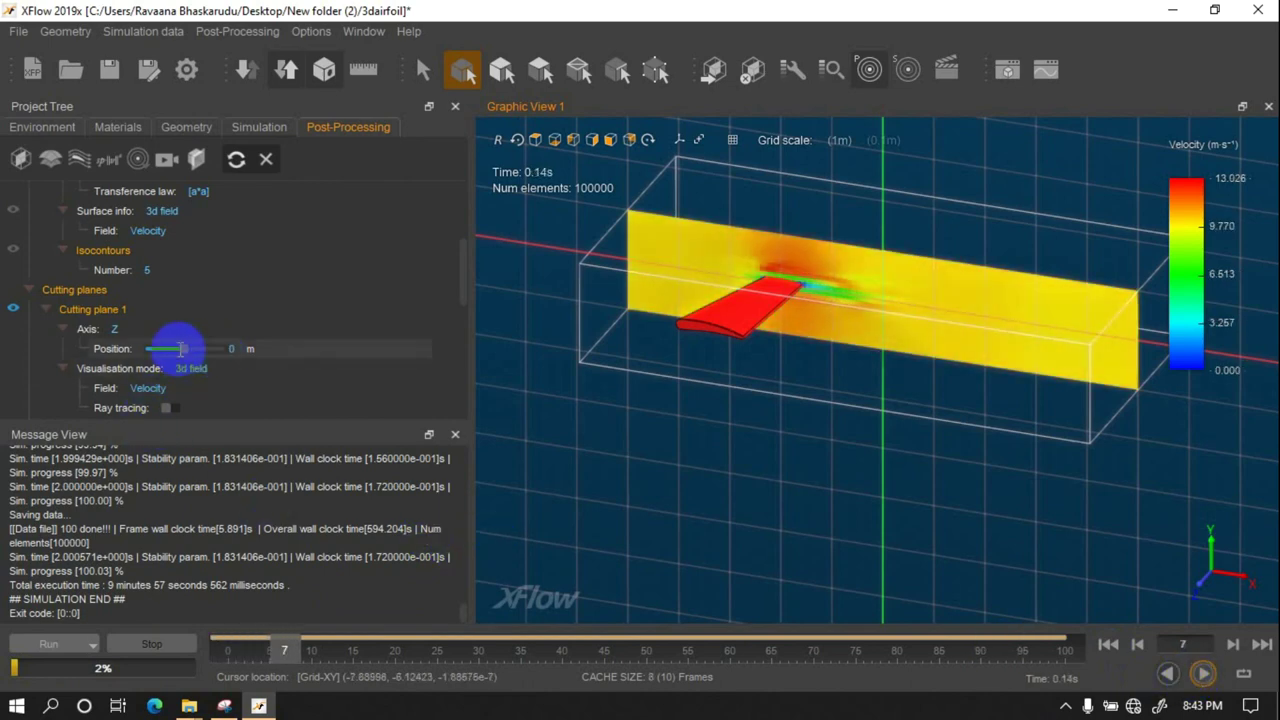
mouse_move(183, 348)
mouse_down()
mouse_move(243, 351)
mouse_move(155, 352)
mouse_move(203, 353)
mouse_up()
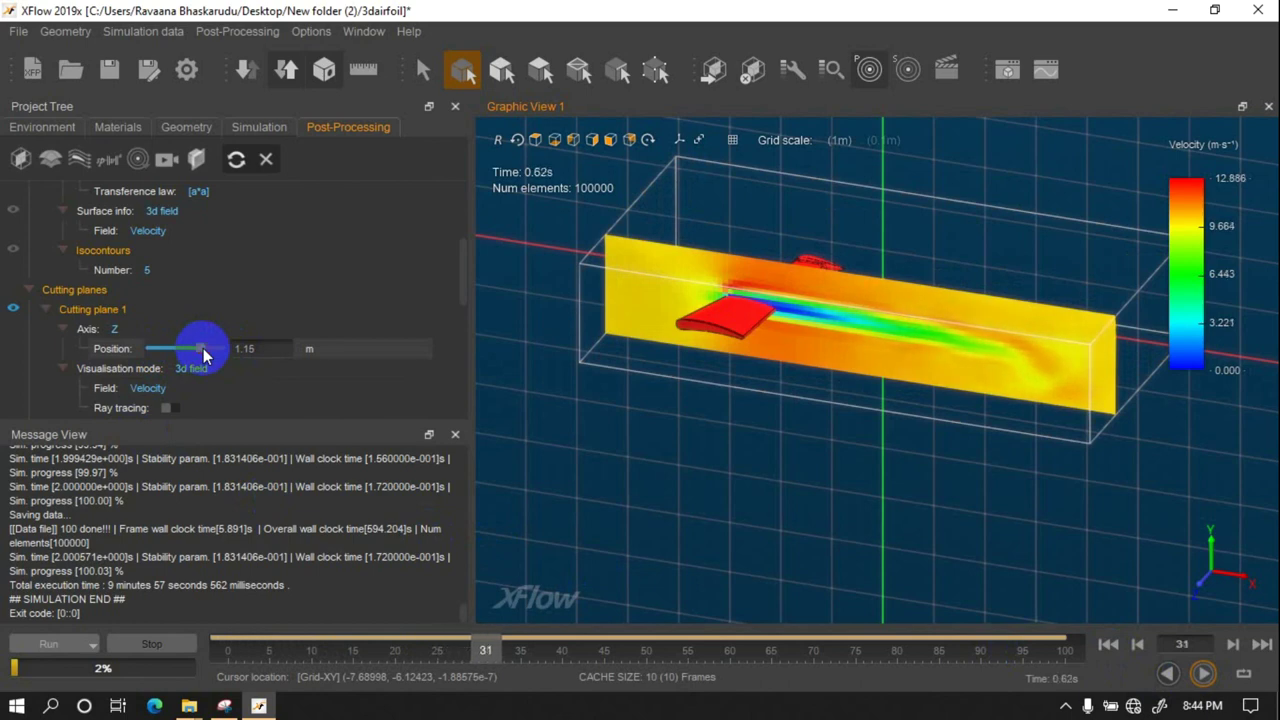
scroll(811, 248, up, 2)
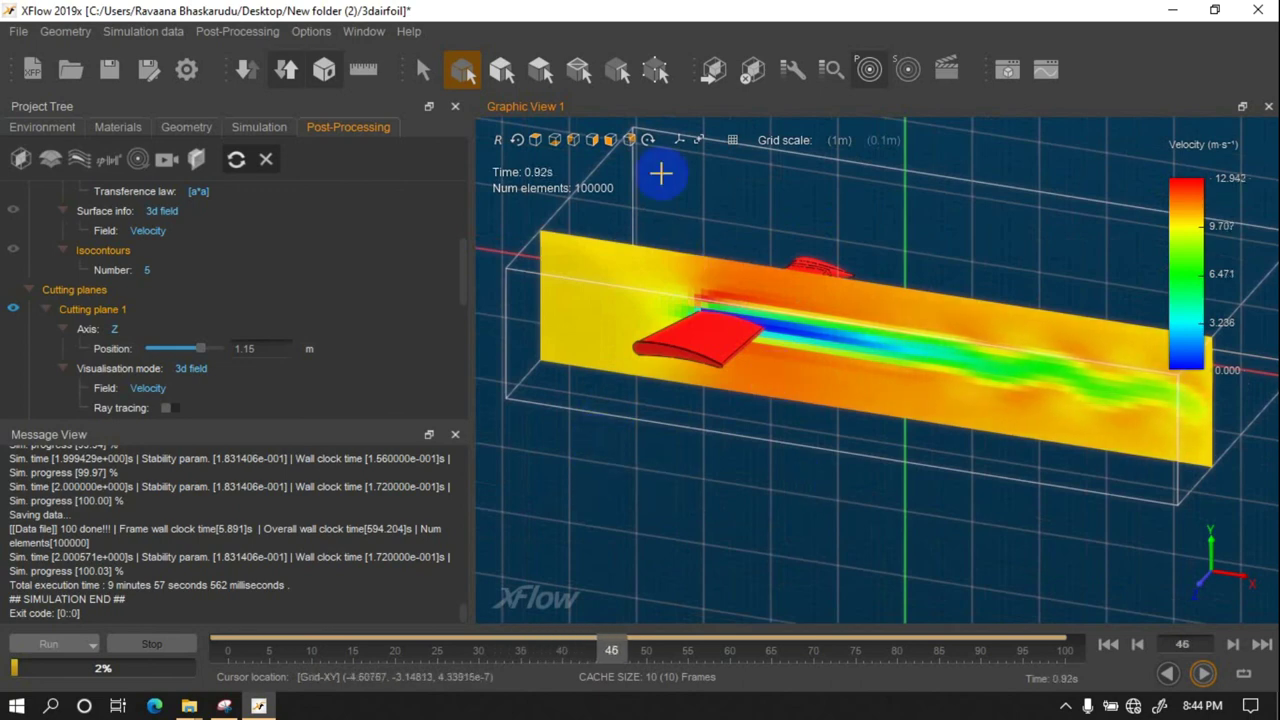
- Look down on the cutting plane in XY view, zoom in, and play through to the 2 s frame
click(594, 141)
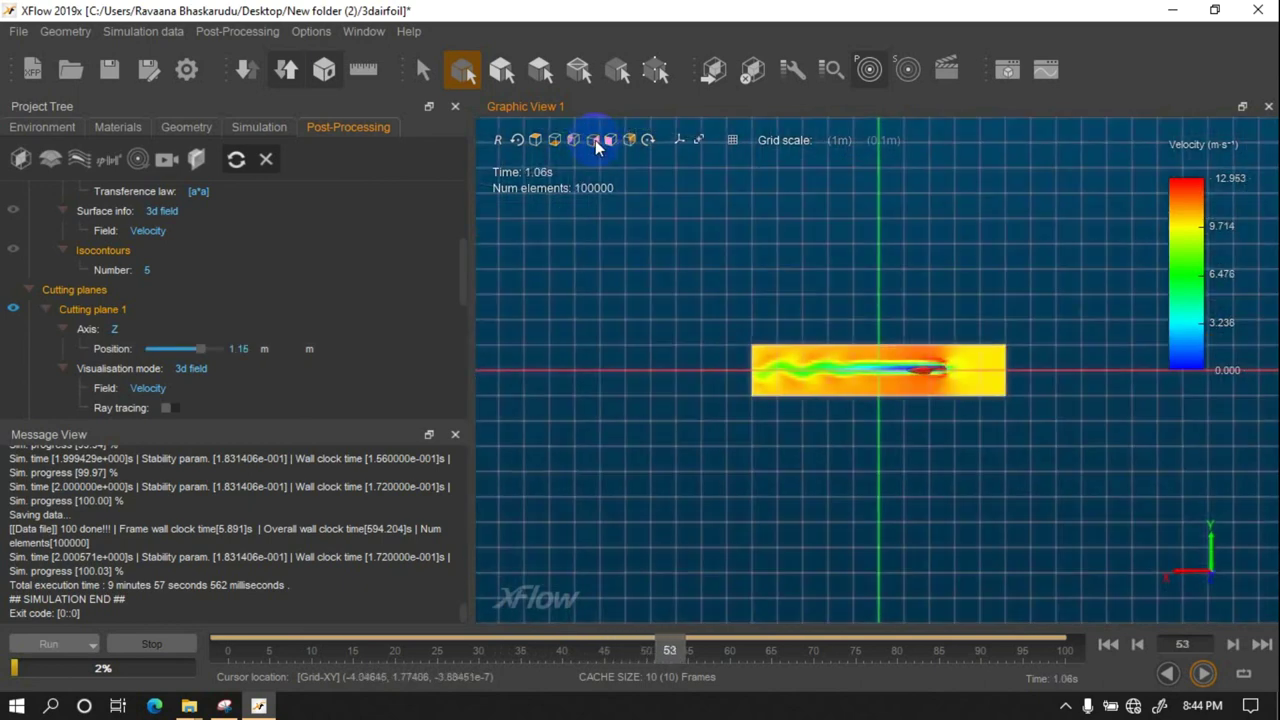
scroll(845, 360, up, 2)
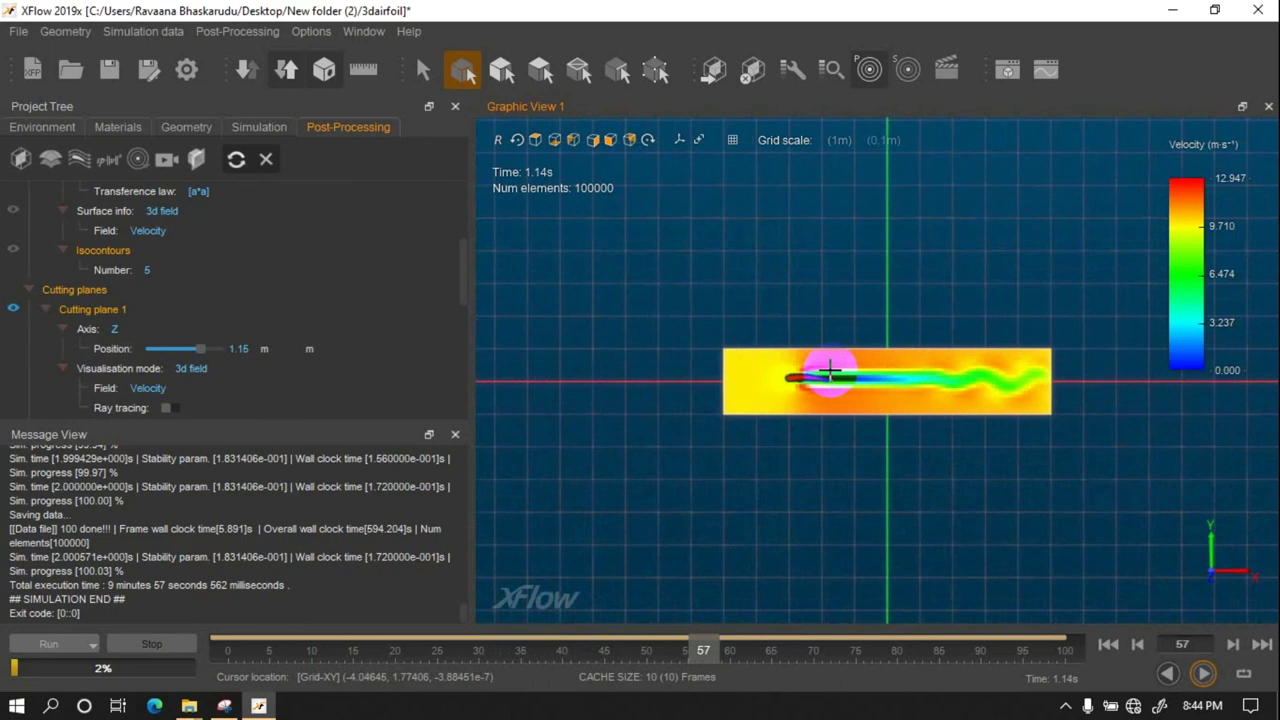
scroll(850, 410, up, 1)
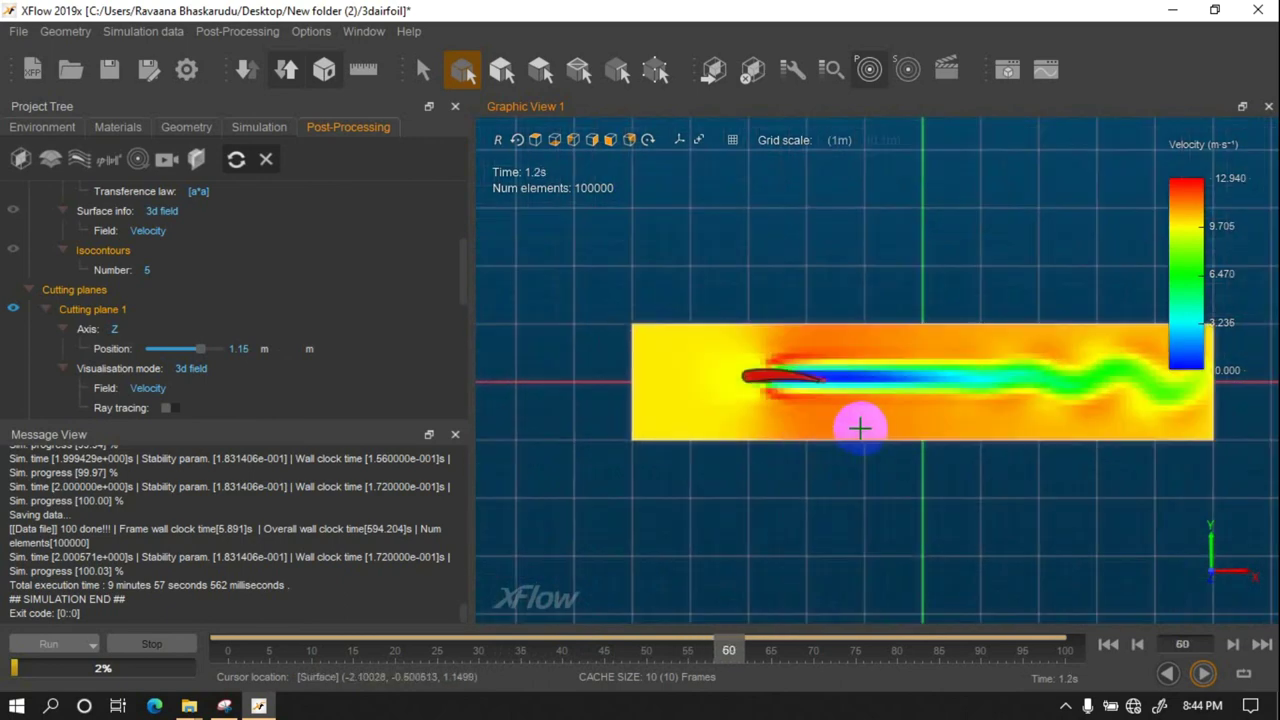
scroll(835, 412, up, 1)
scroll(828, 390, up, 1)
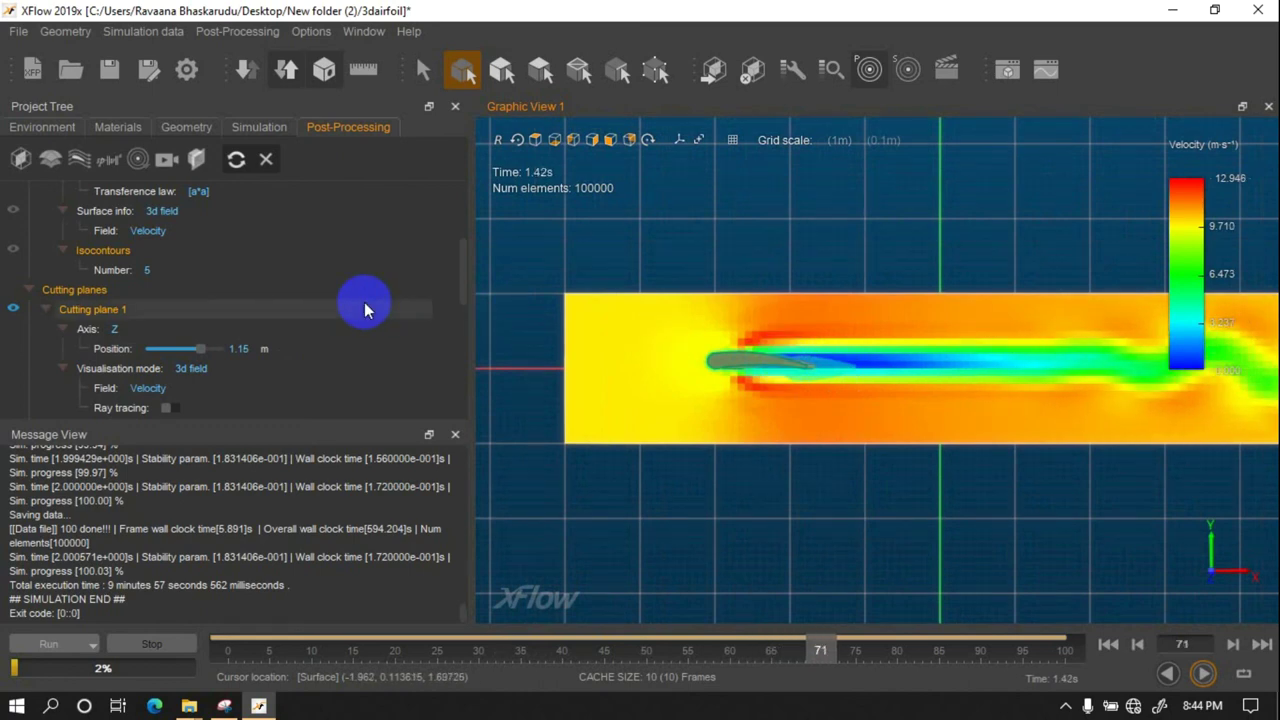
scroll(651, 368, down, 1)
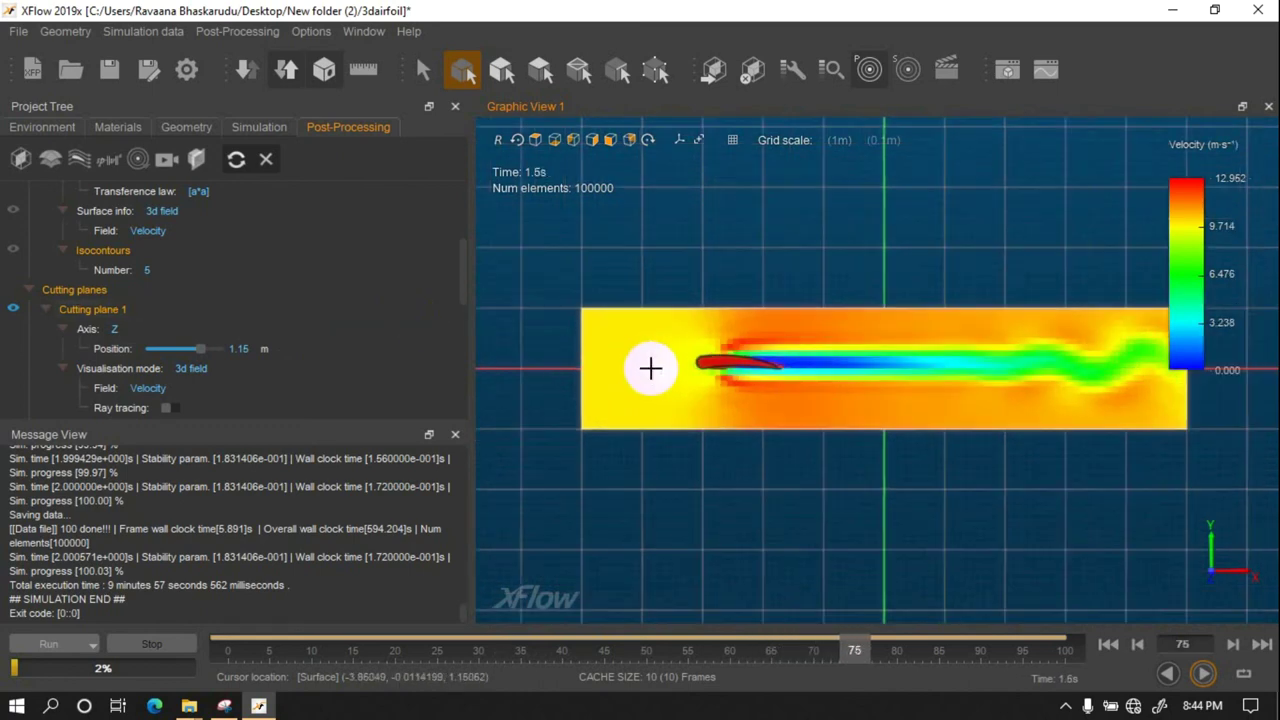
scroll(1077, 351, up, 1)
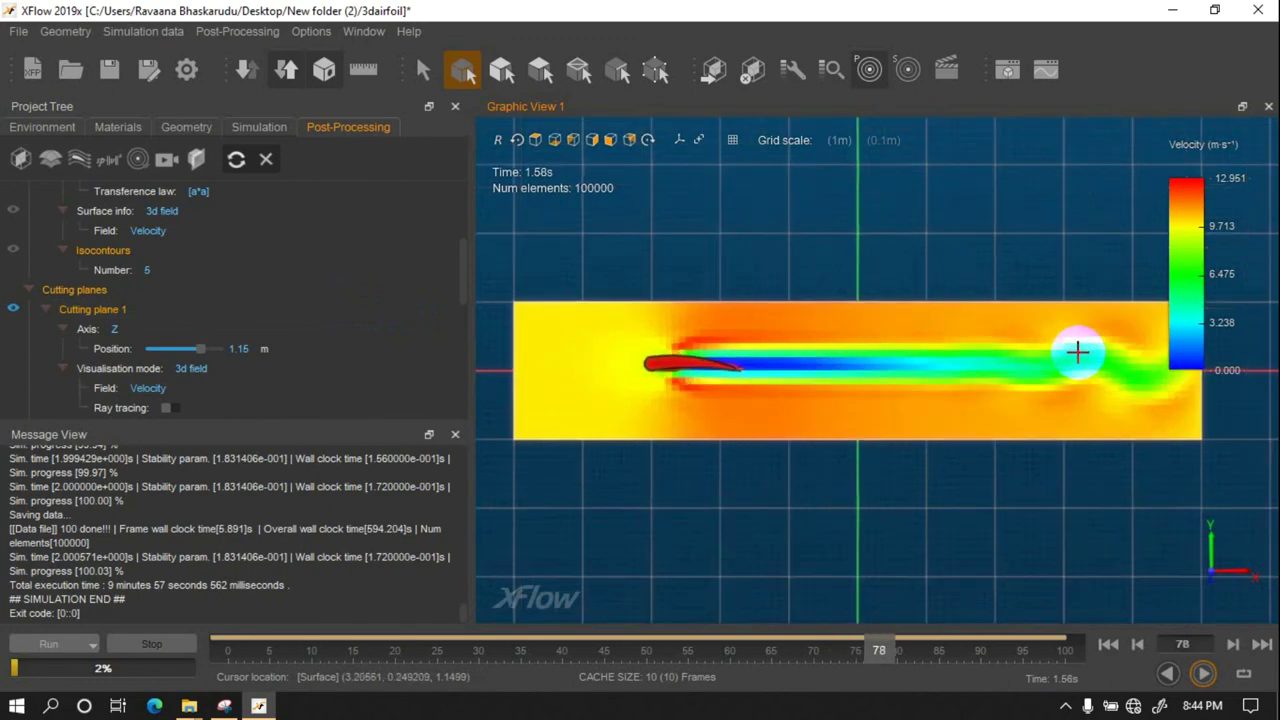
scroll(1077, 351, up, 1)
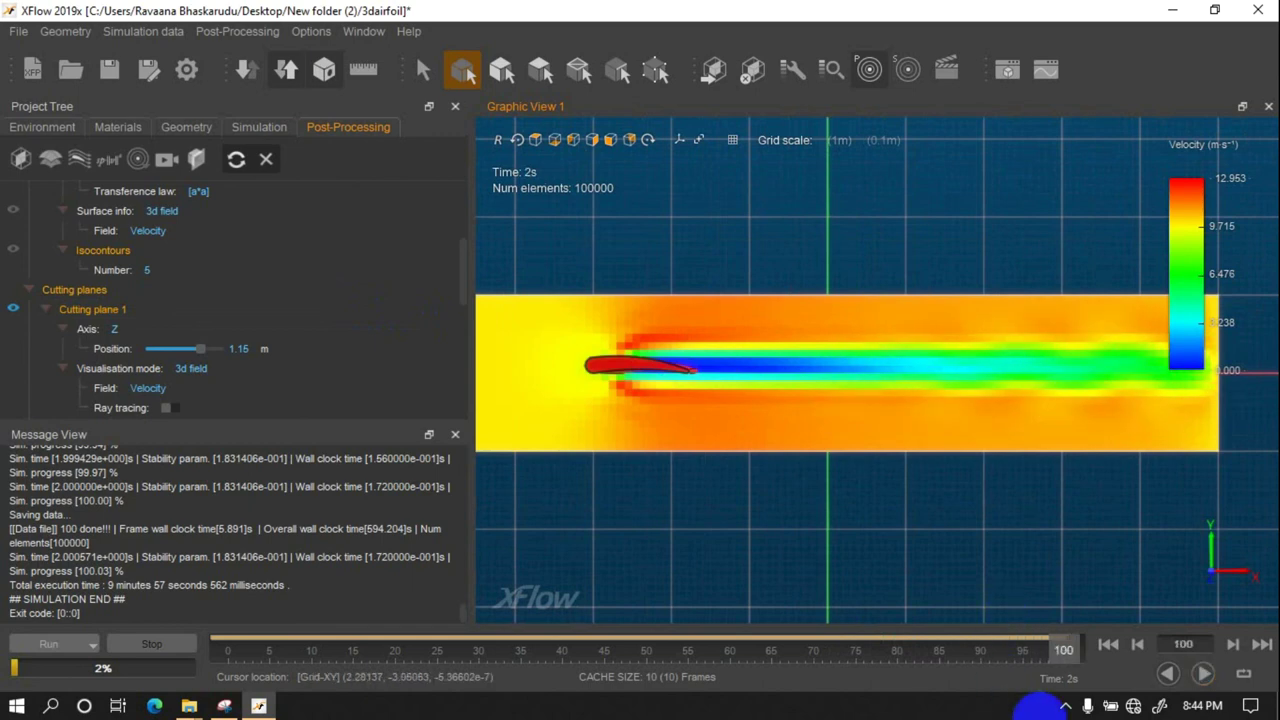
click(1066, 705)
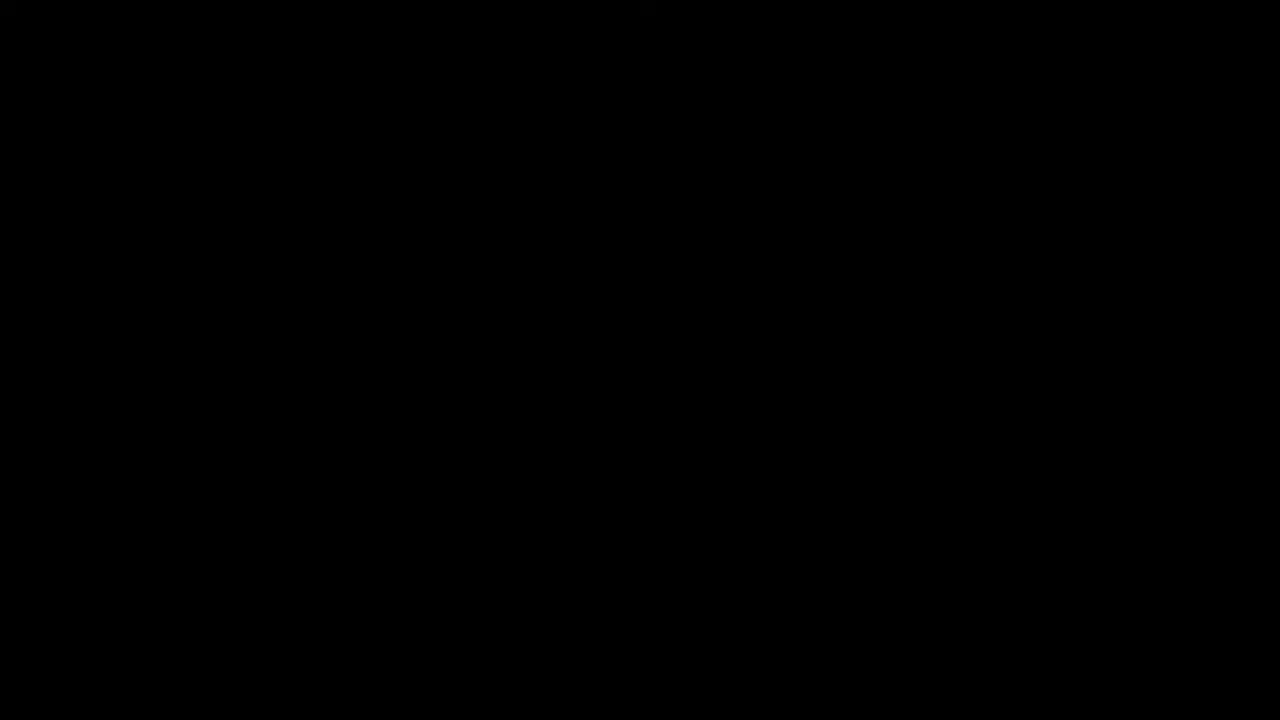